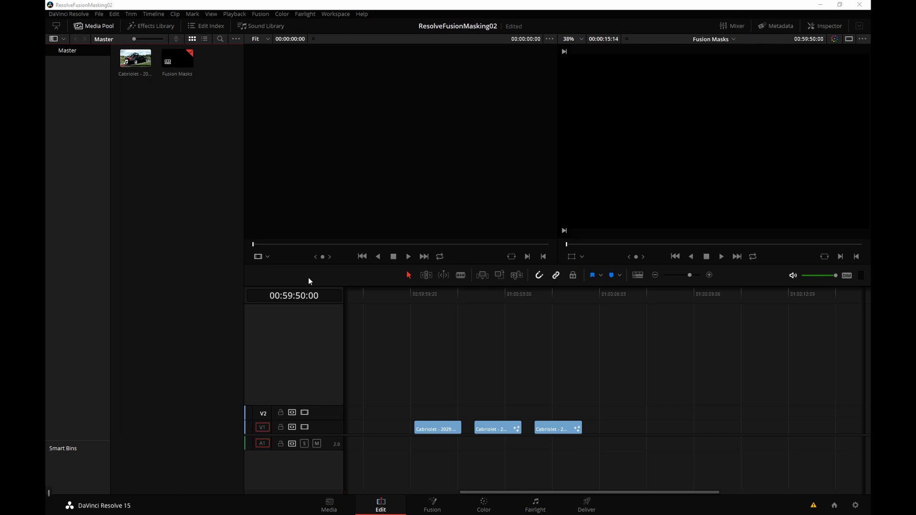
Step: Play back part of the first car clip from its start on the timeline, then stop playback
click(426, 300)
key(Up)
key(space)
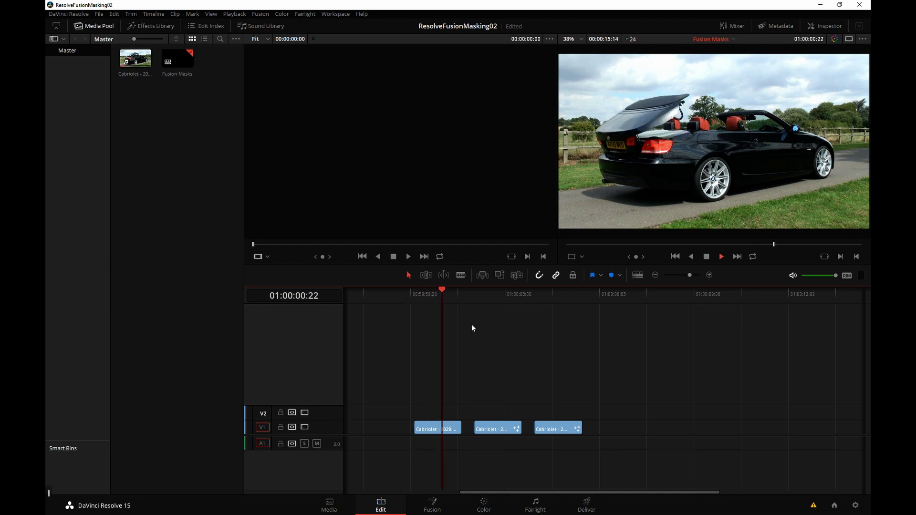
key(space)
Step: On the Fusion page, add a Rectangle mask node and connect it to MediaIn1's mask input
click(435, 509)
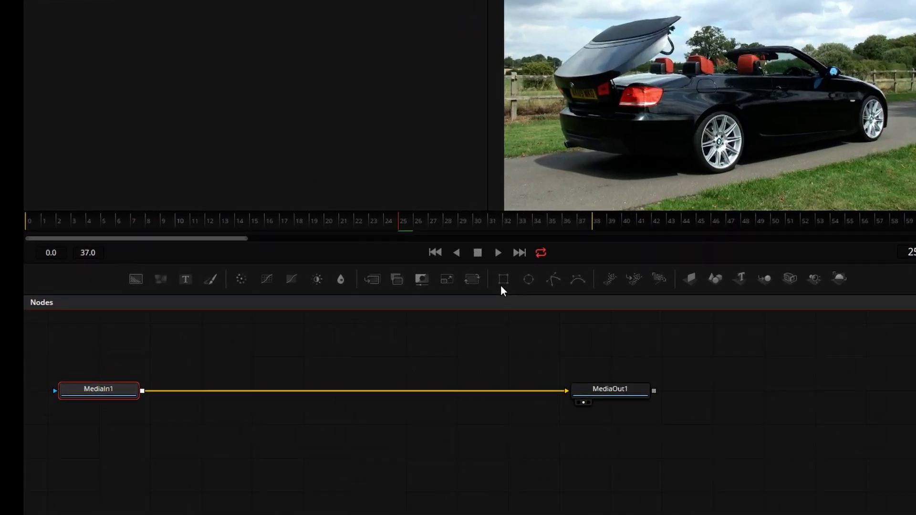
drag(146, 342, 79, 409)
click(661, 313)
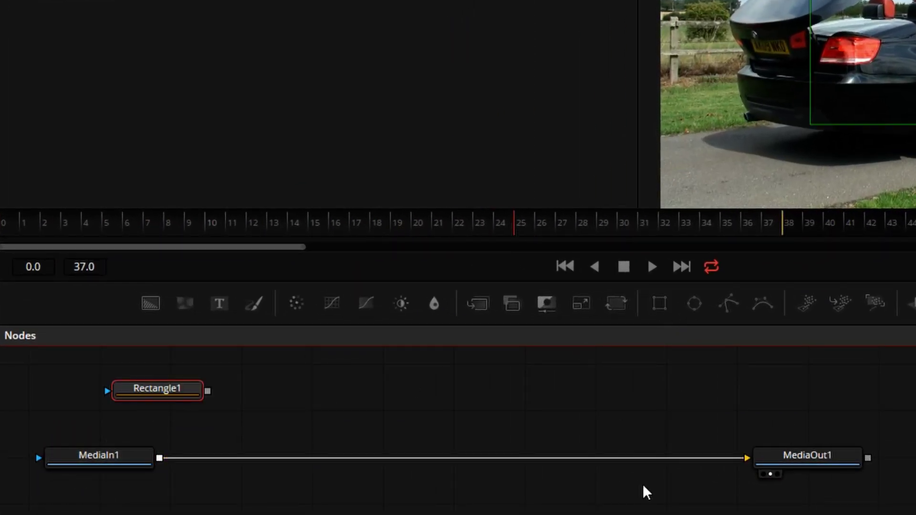
drag(206, 388, 100, 451)
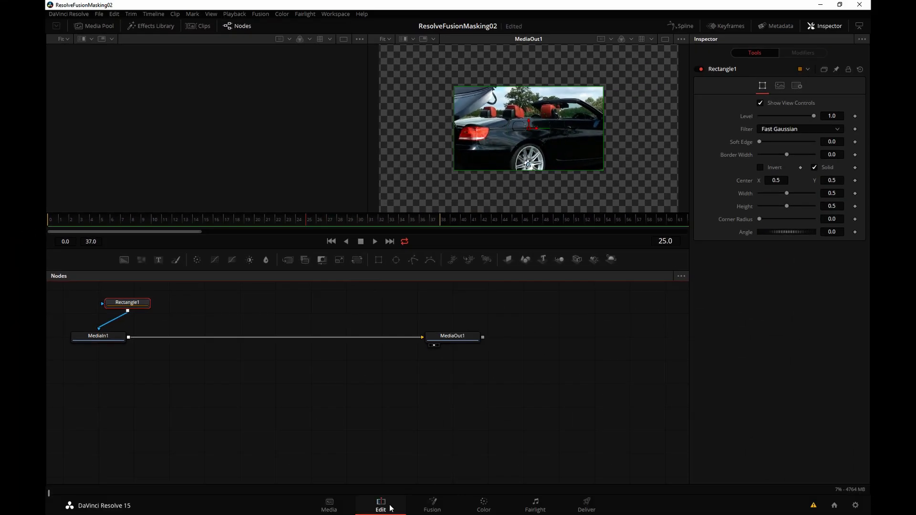
Step: On the Edit page, move the masked clip up to V2 and place the original Cabriolet clip beneath it on V1
click(390, 508)
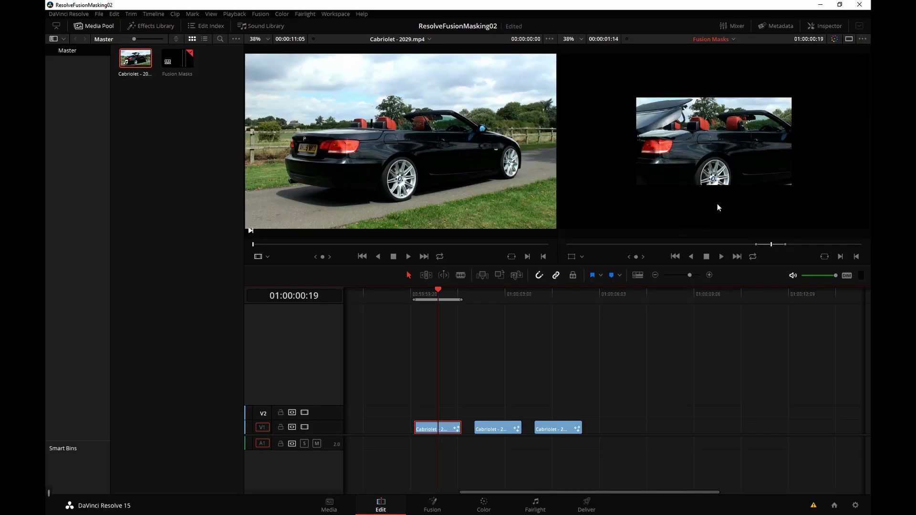
key(alt+Up)
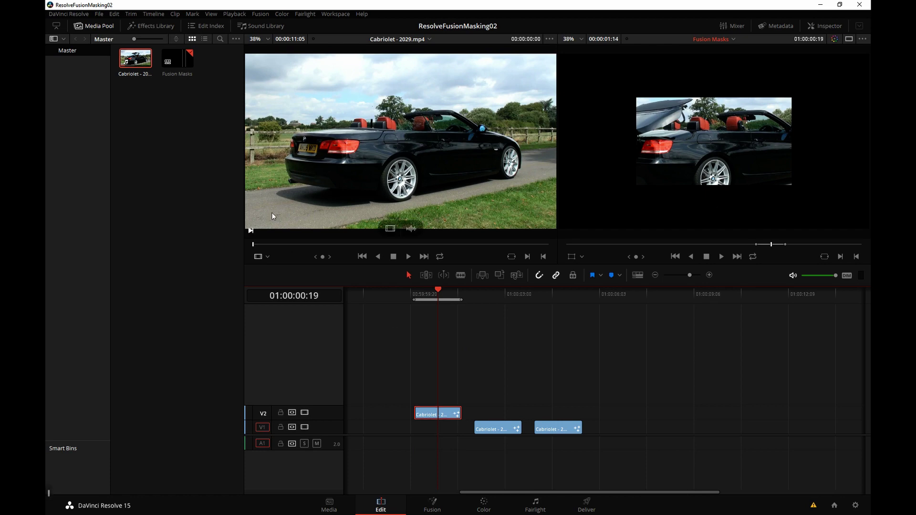
drag(143, 63, 829, 117)
drag(422, 298, 439, 300)
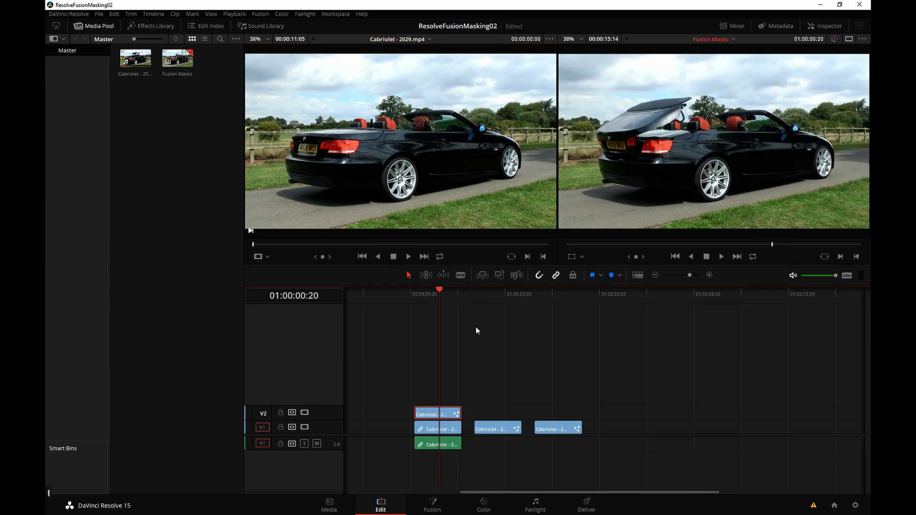
Step: Tint the masked V2 clip magenta with the Gamma wheel on the Color page and review the composite on the Edit page
click(483, 504)
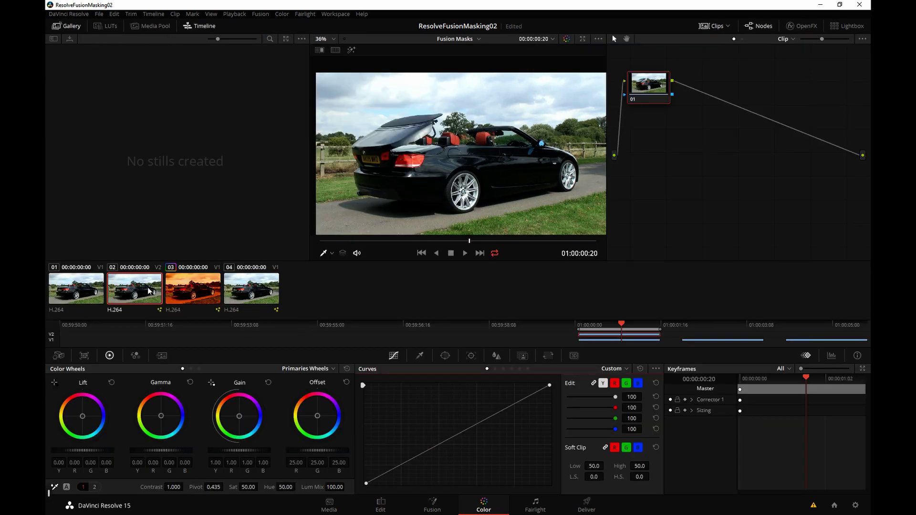
drag(163, 410, 181, 401)
click(389, 504)
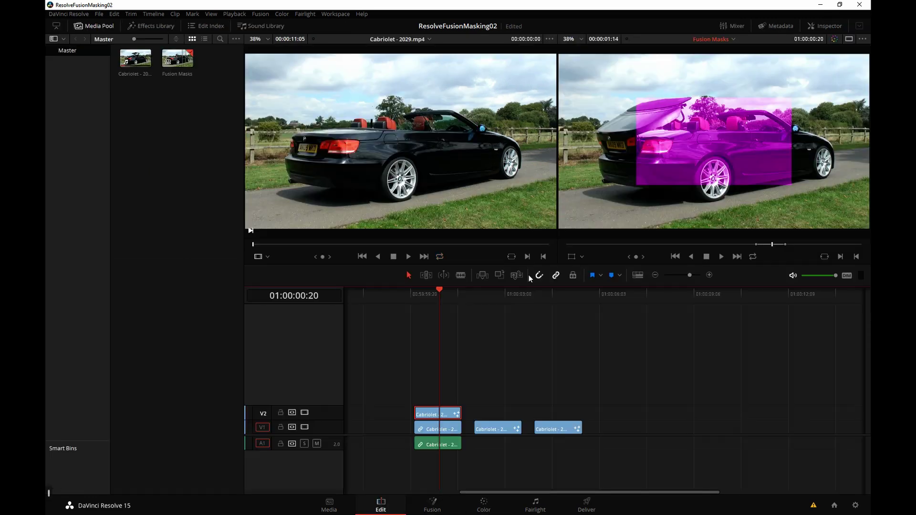
drag(425, 296, 435, 301)
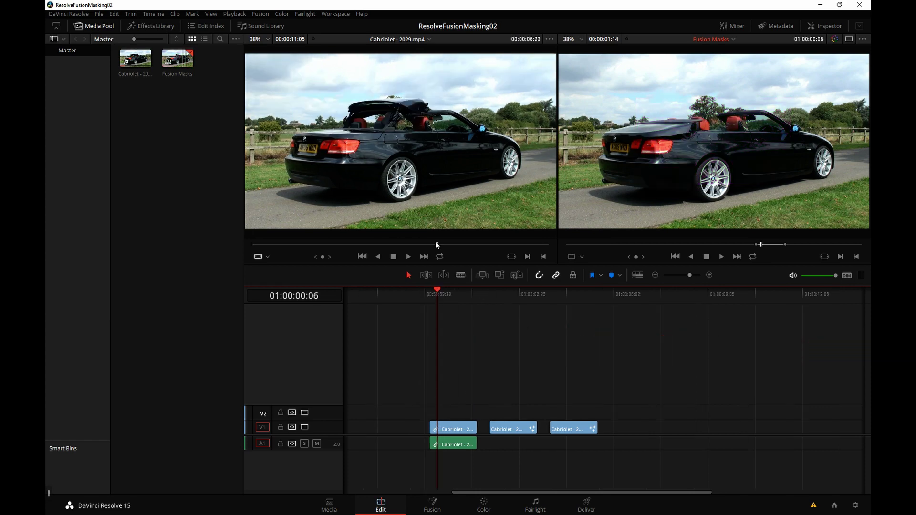
Step: Unlink and delete the first clip's audio, then open the remaining video clip on the Fusion page
drag(461, 462, 442, 443)
key(ctrl+shift+l)
key(BackSpace)
key(shift+5)
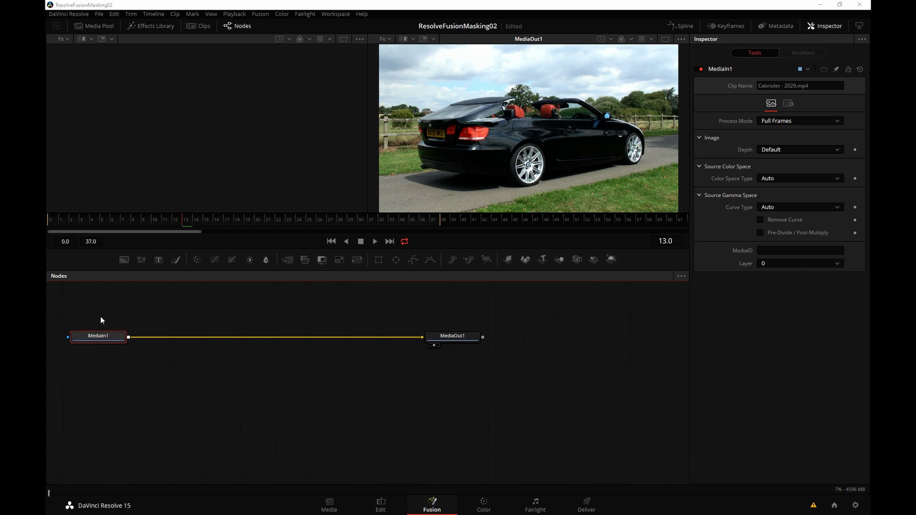
Step: Add an unconnected Polygon mask node beneath MediaIn1 and switch to a single, enlarged viewer
click(82, 310)
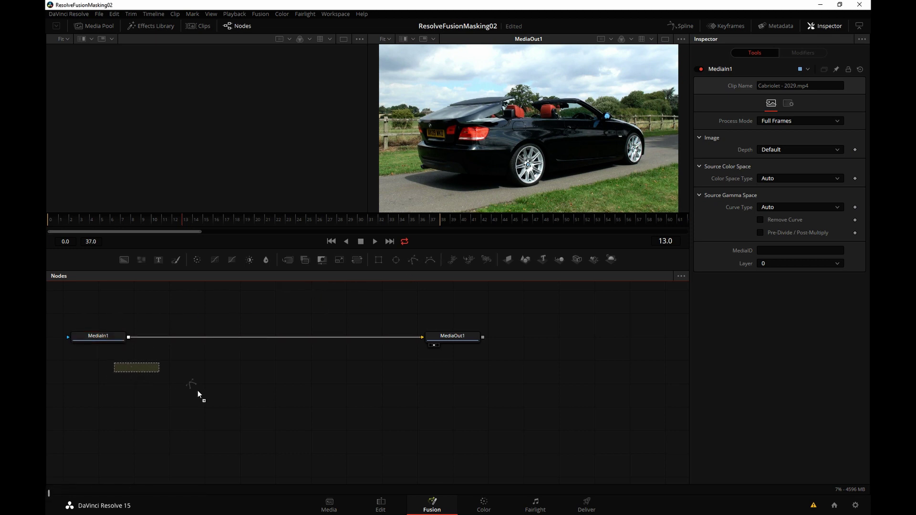
drag(197, 392, 163, 375)
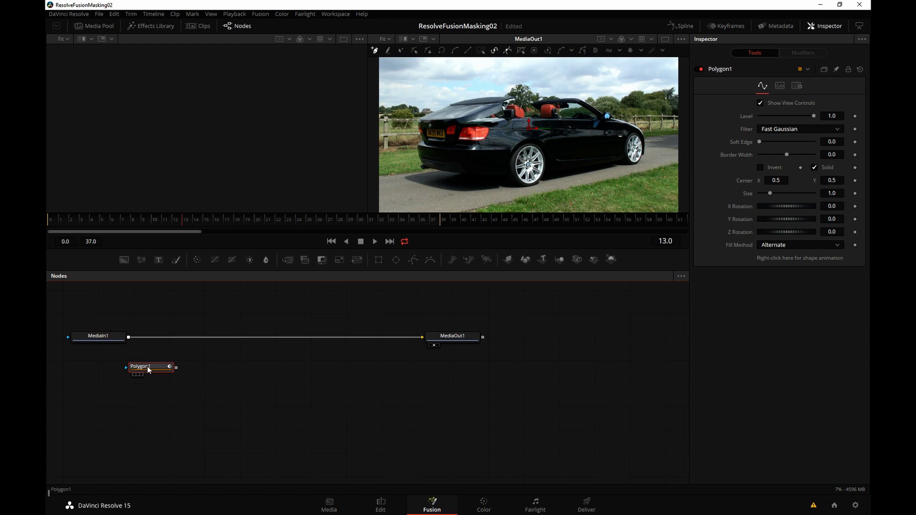
click(666, 40)
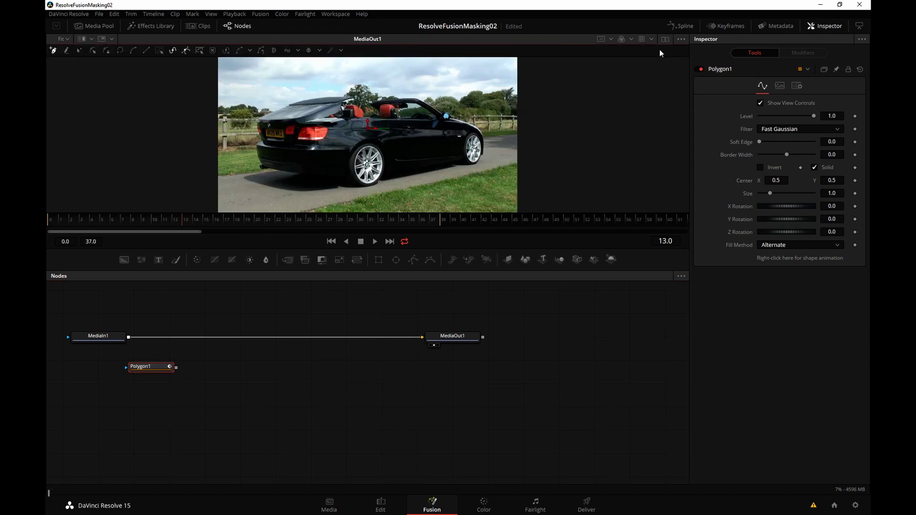
drag(395, 133, 353, 336)
drag(139, 456, 85, 451)
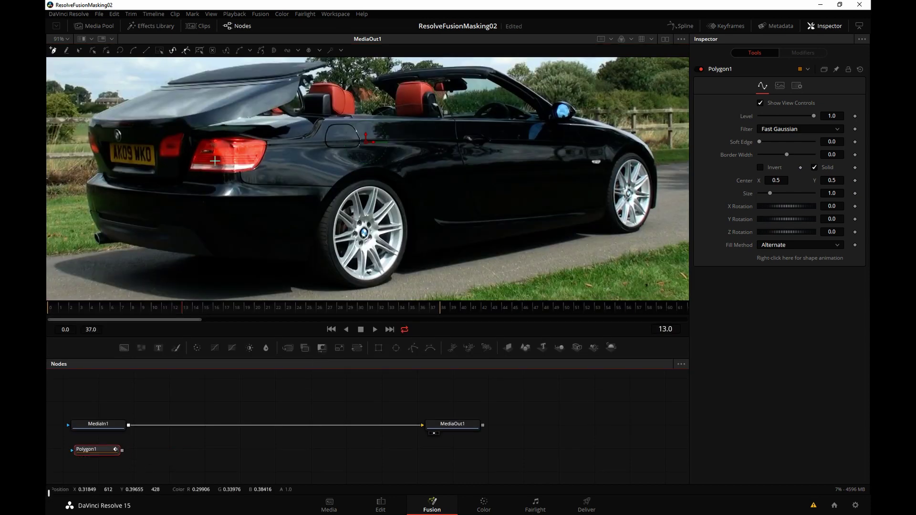
Step: At frame 0, trace a closed Polygon1 mask around the large red tail light, curving its corners to fit
scroll(441, 190, up, 2)
scroll(441, 190, up, 1)
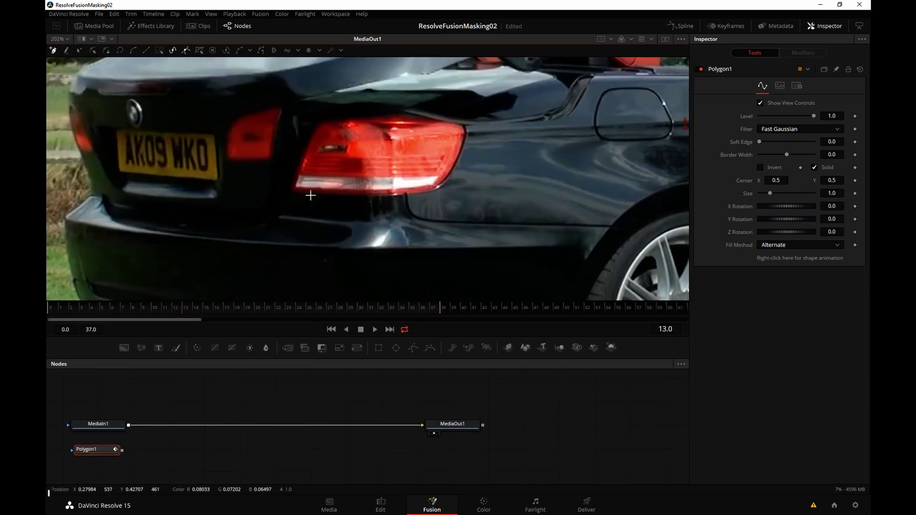
click(52, 309)
click(290, 192)
drag(390, 196, 443, 183)
drag(463, 143, 466, 133)
click(465, 127)
click(386, 119)
click(329, 120)
click(317, 128)
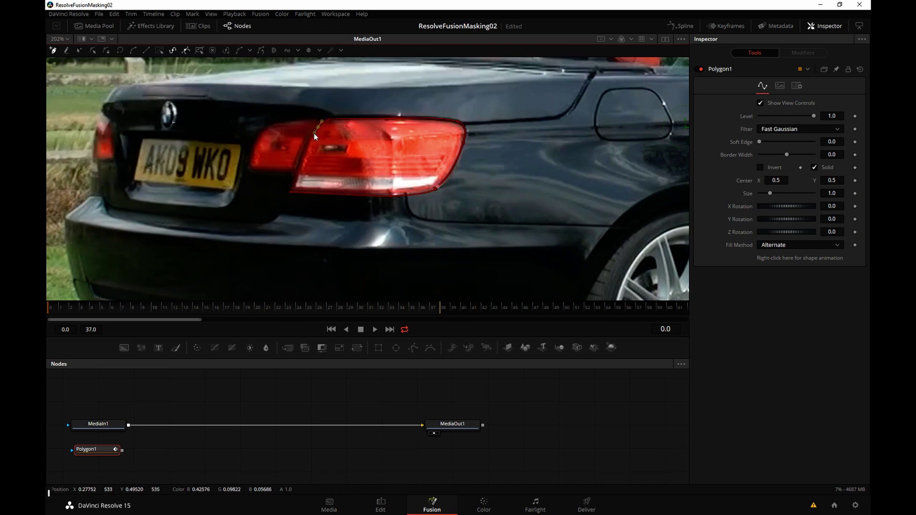
click(290, 192)
click(387, 118)
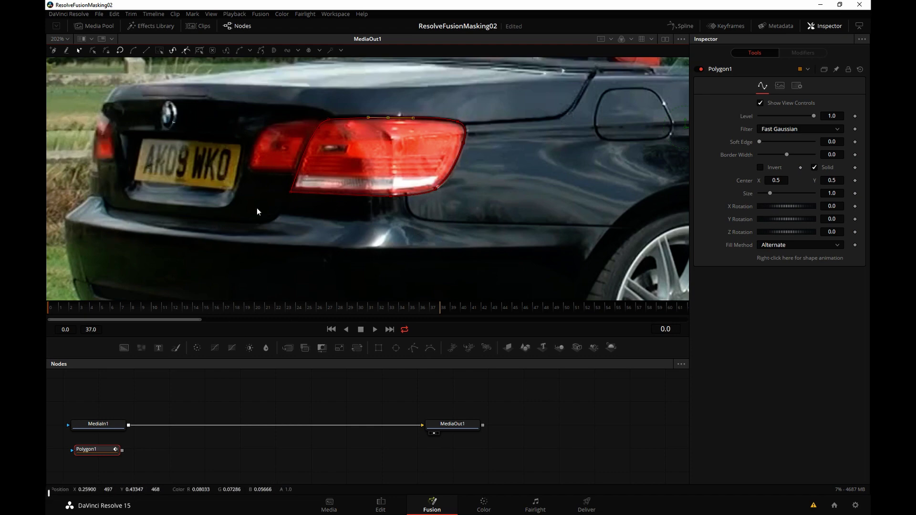
Step: Return to dual viewers, show Polygon1 in the empty one, and set its Soft Edge to about 0.00094
click(667, 41)
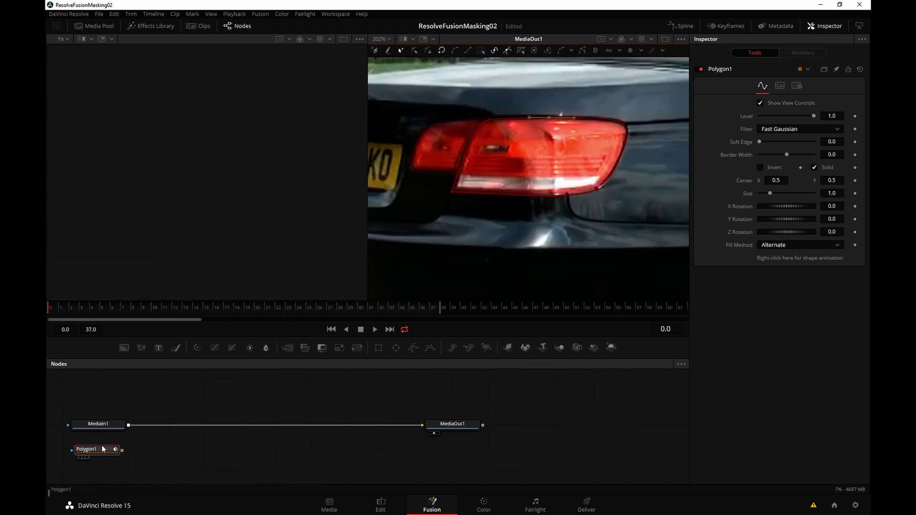
key(1)
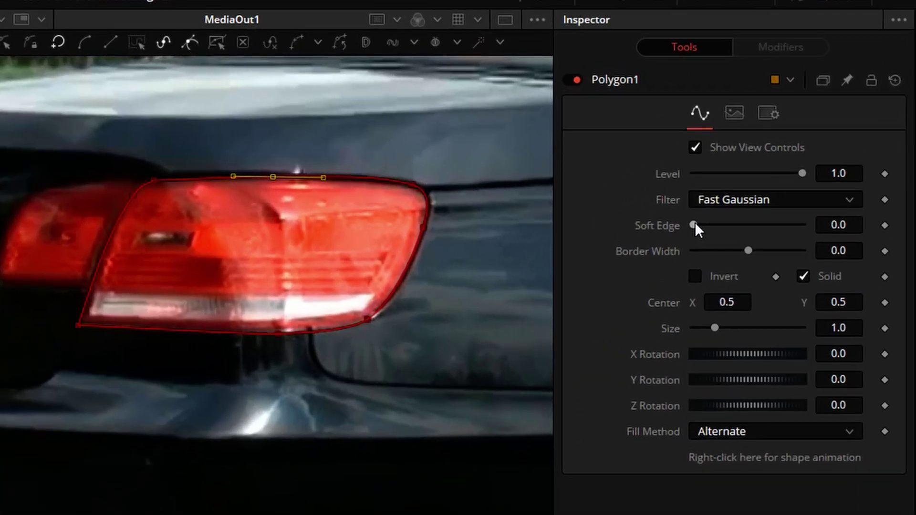
mouse_move(703, 210)
mouse_down()
mouse_move(715, 209)
mouse_move(711, 222)
mouse_move(720, 195)
mouse_move(710, 199)
mouse_up()
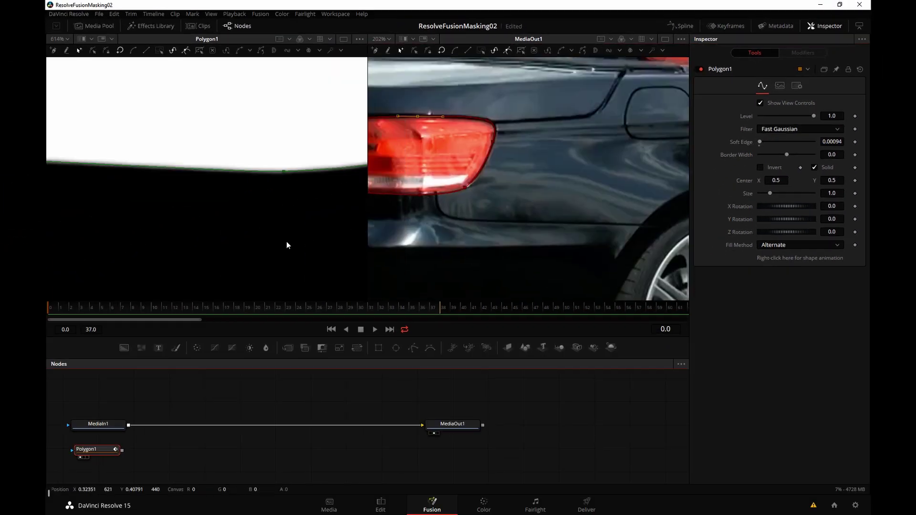
Step: Add a second Polygon node beneath Polygon1 and outline the rear wheel's rim with a closed four-point shape
click(412, 349)
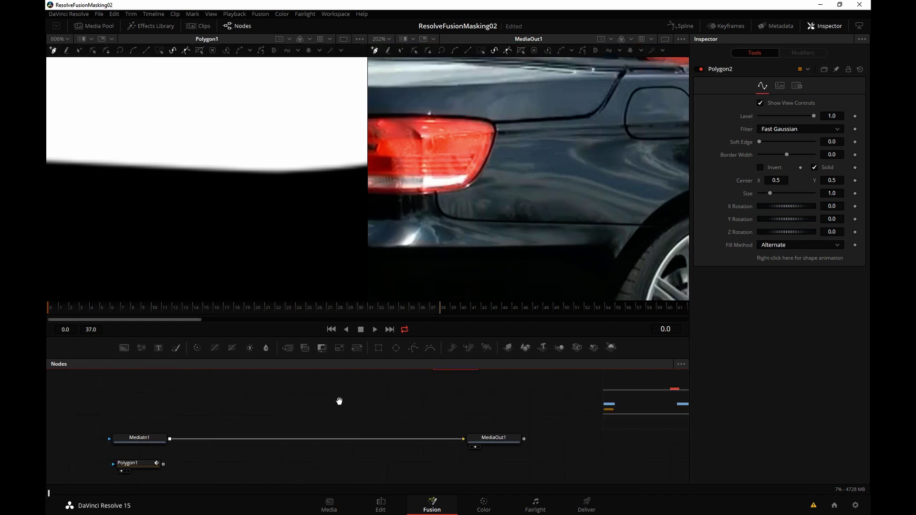
drag(447, 382, 153, 454)
drag(594, 180, 267, 141)
drag(414, 207, 501, 140)
click(482, 82)
click(561, 178)
drag(486, 291, 449, 291)
drag(408, 191, 409, 142)
click(483, 83)
Step: Adjust the points and curve handles of the Polygon2 mask to follow the wheel rim closely
drag(484, 83, 487, 81)
drag(528, 79, 534, 81)
click(619, 186)
click(562, 177)
drag(563, 218, 563, 245)
click(487, 82)
mouse_move(528, 78)
mouse_down()
mouse_move(508, 77)
mouse_move(536, 78)
mouse_up()
drag(408, 191, 408, 189)
drag(412, 145, 406, 136)
click(485, 291)
drag(442, 289, 428, 289)
Step: Show Polygon2 in the viewer beside the footage and set its Soft Edge to about 0.00063
drag(149, 446, 289, 148)
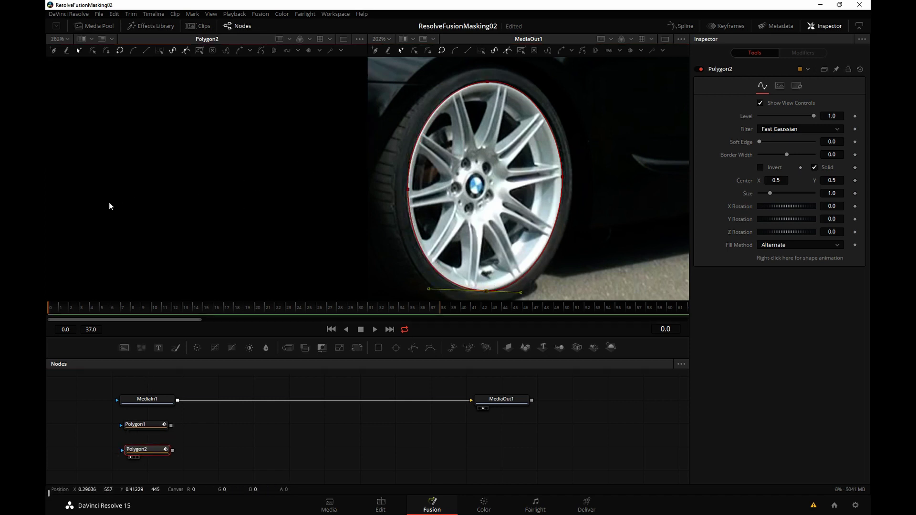
drag(235, 179, 44, 216)
scroll(283, 176, down, 6)
drag(282, 175, 88, 153)
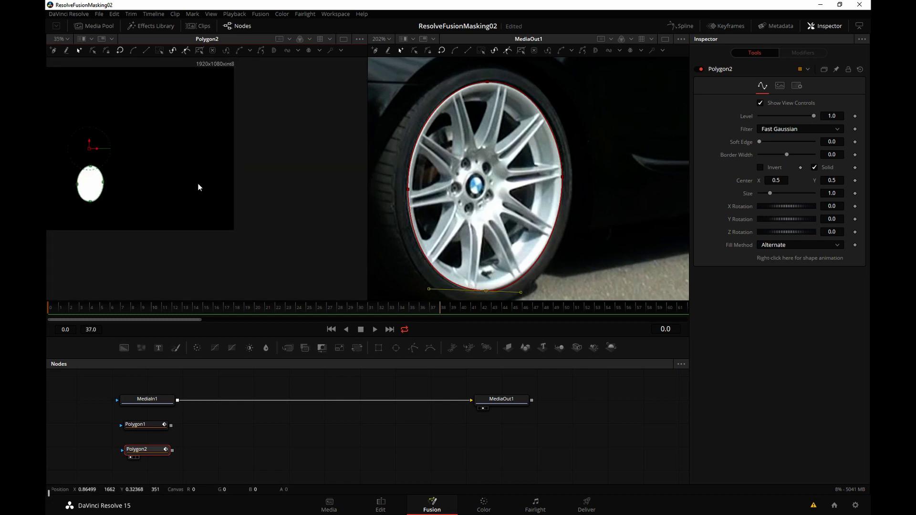
drag(138, 195, 211, 216)
scroll(154, 226, up, 6)
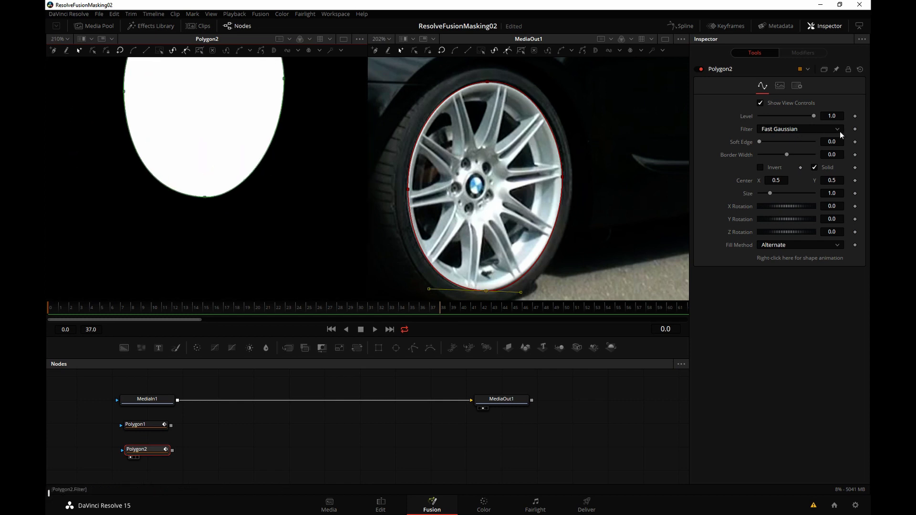
drag(759, 142, 761, 144)
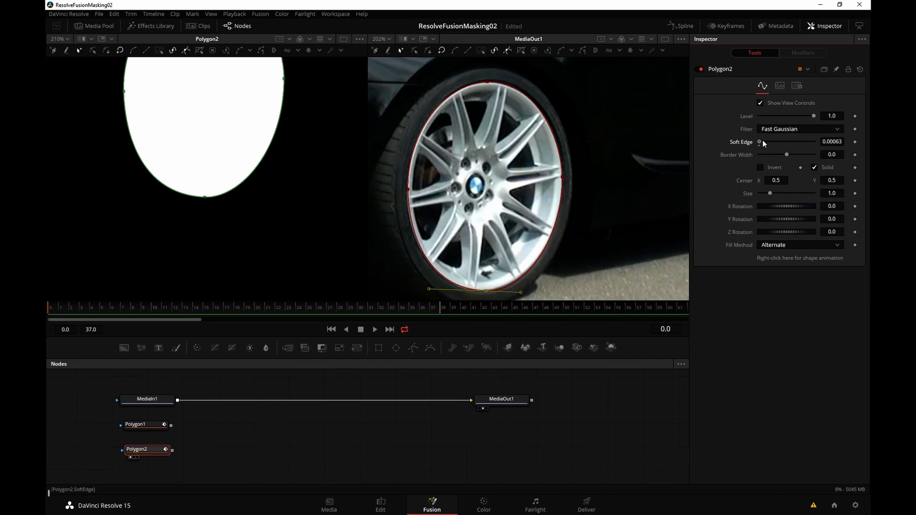
Step: Find the Media Out tool by searching for "media", add it, and position the new node beneath MediaOut1
click(507, 434)
key(ctrl+space)
text(med)
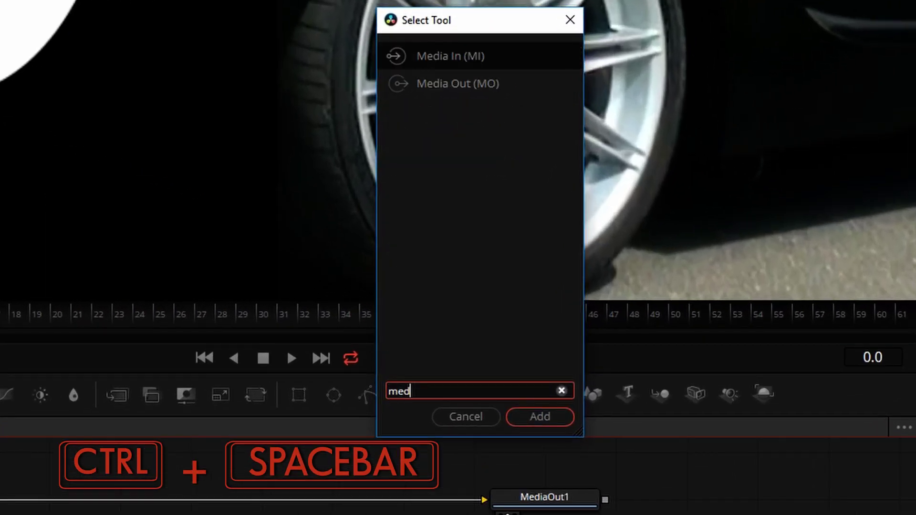
text(ia)
click(453, 84)
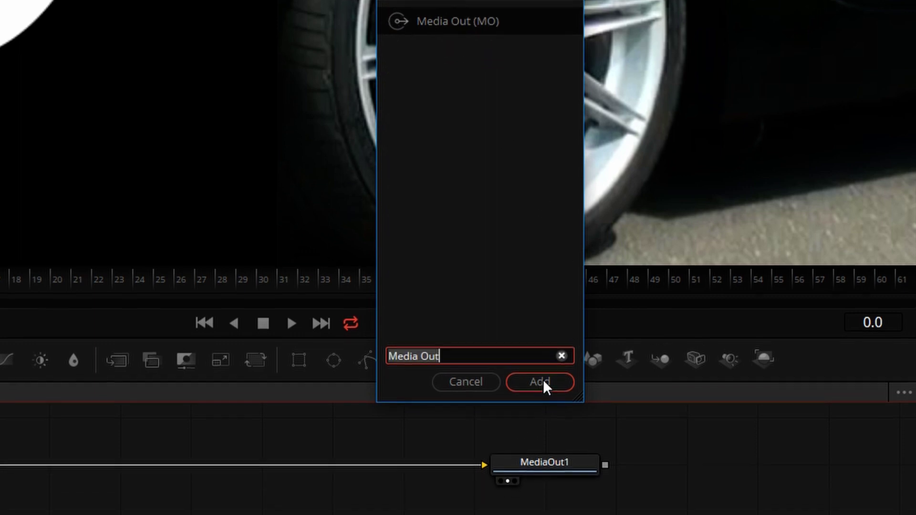
click(542, 416)
drag(474, 455, 533, 422)
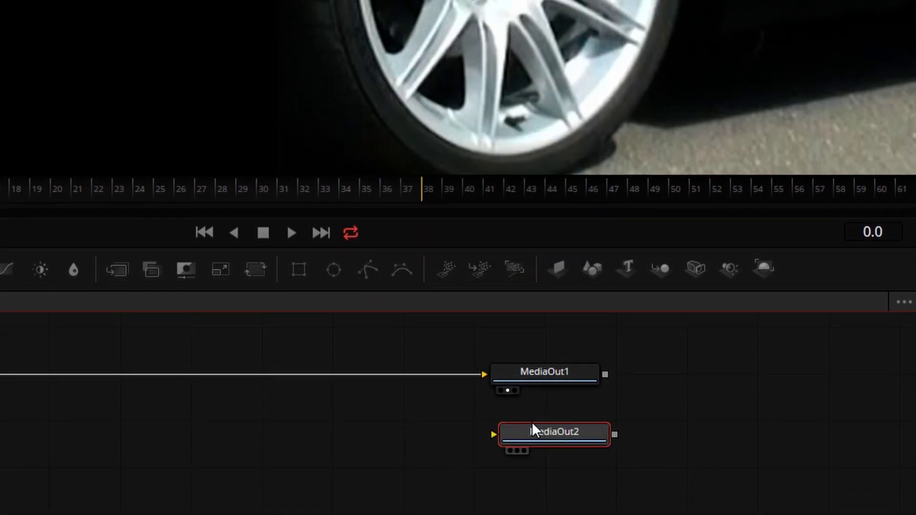
Step: Duplicate the MediaOut2 node and place the copy directly below it
key(ctrl+c)
click(600, 494)
key(ctrl+v)
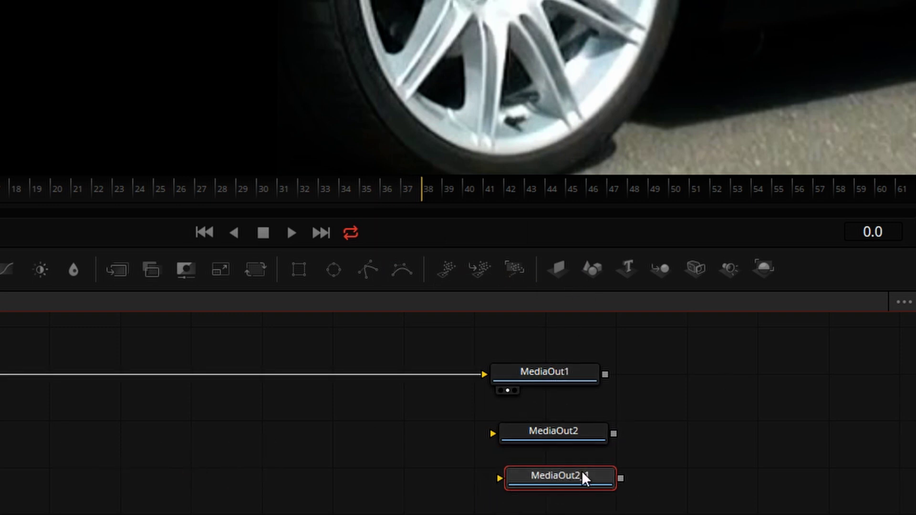
Step: Rename the MediaOut1 node as Beauty
drag(570, 377, 571, 378)
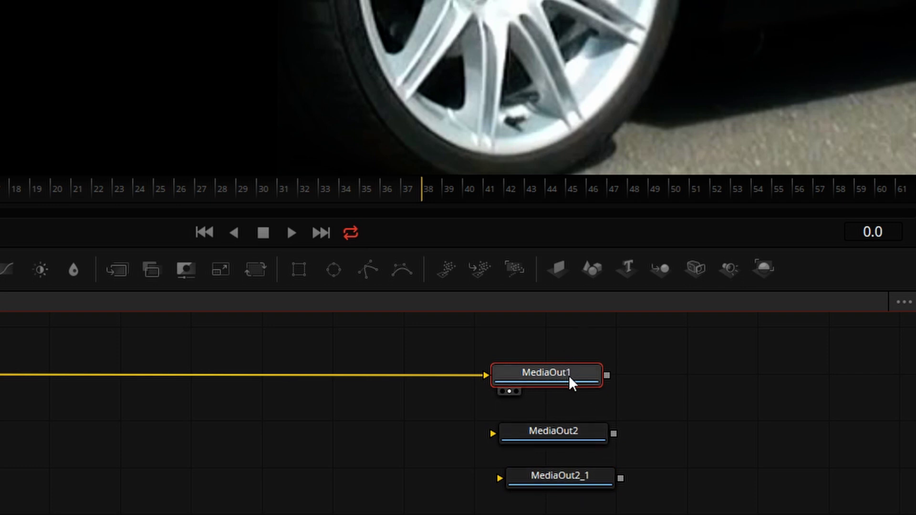
key(F2)
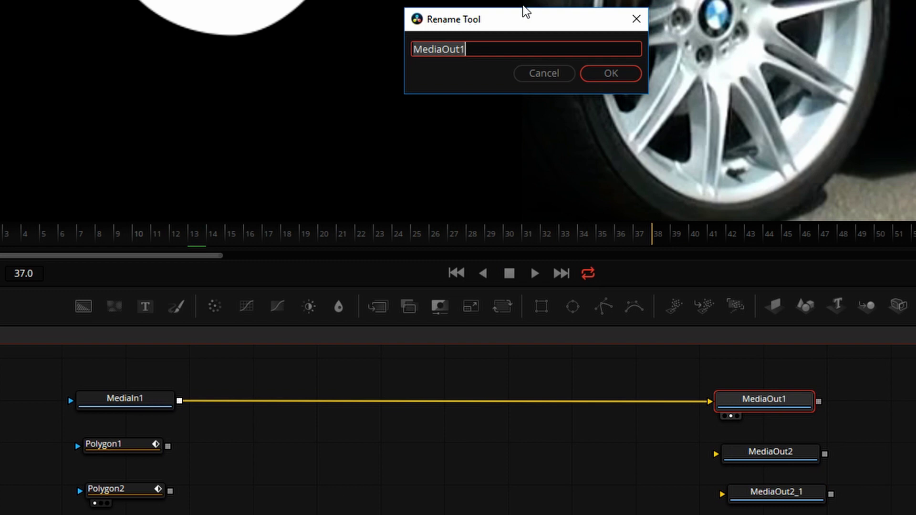
key(BackSpace)
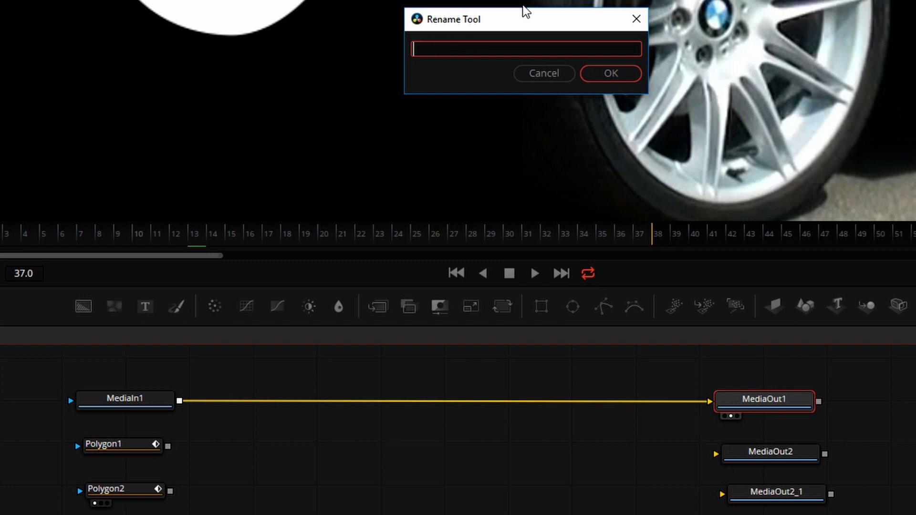
text(Beauty)
key(Return)
Step: Rename the MediaOut2 node as TailLight
click(771, 452)
key(F2)
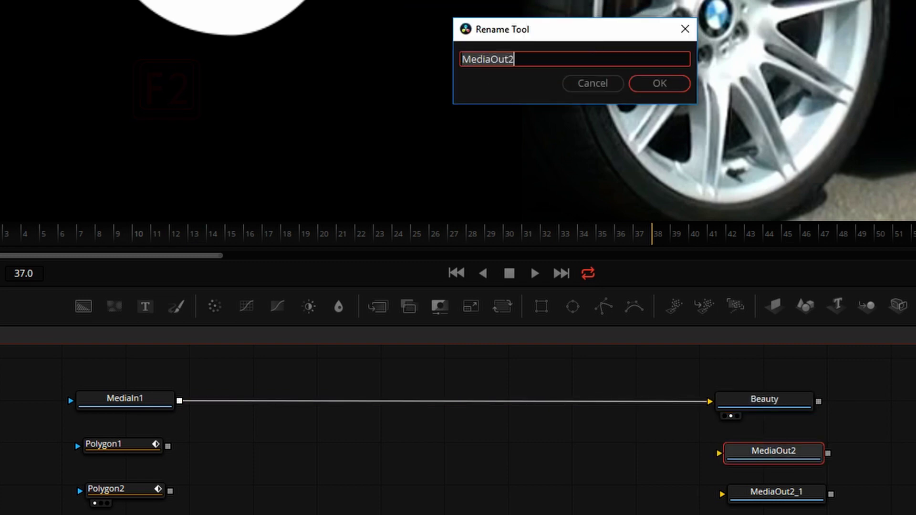
key(BackSpace)
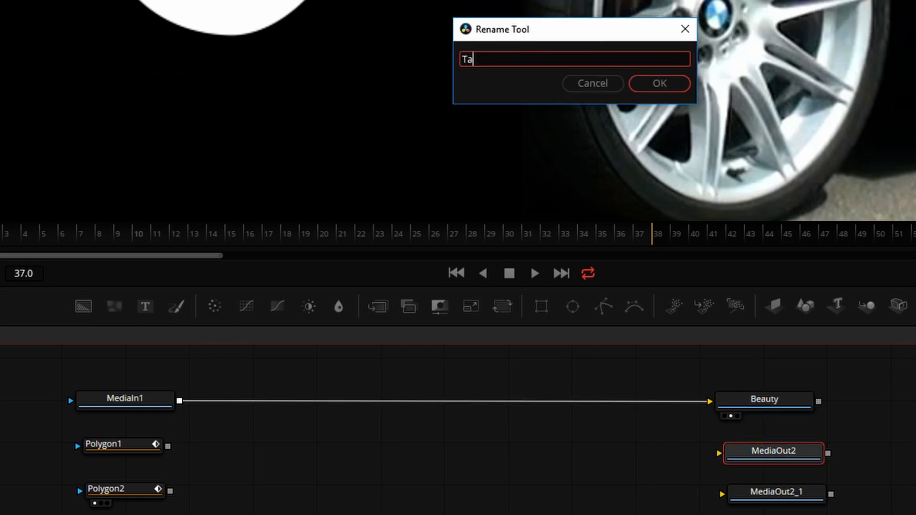
text(TailLight)
key(Return)
Step: Rename the MediaOut2_1 node as Rim
click(782, 491)
key(F2)
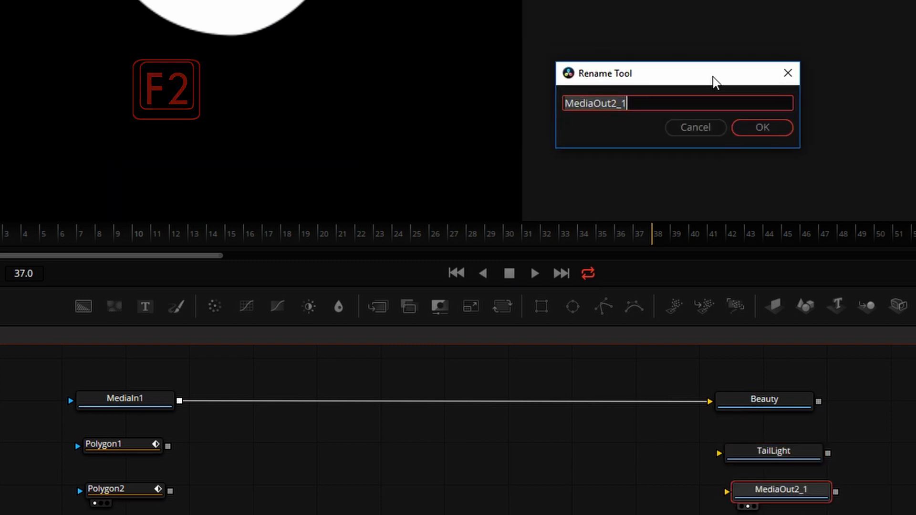
key(BackSpace)
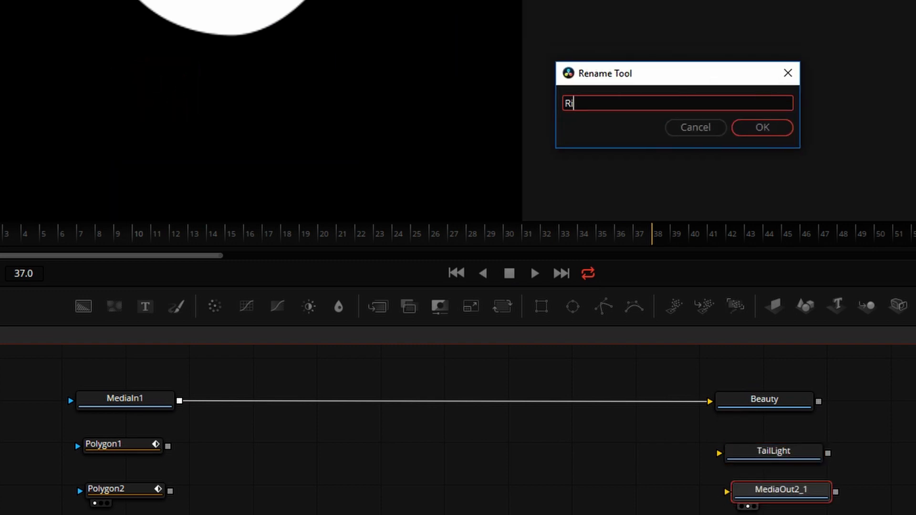
click(773, 133)
Step: Connect Polygon1's output to the TailLight node and Polygon2's output to the Rim node
drag(167, 446, 730, 458)
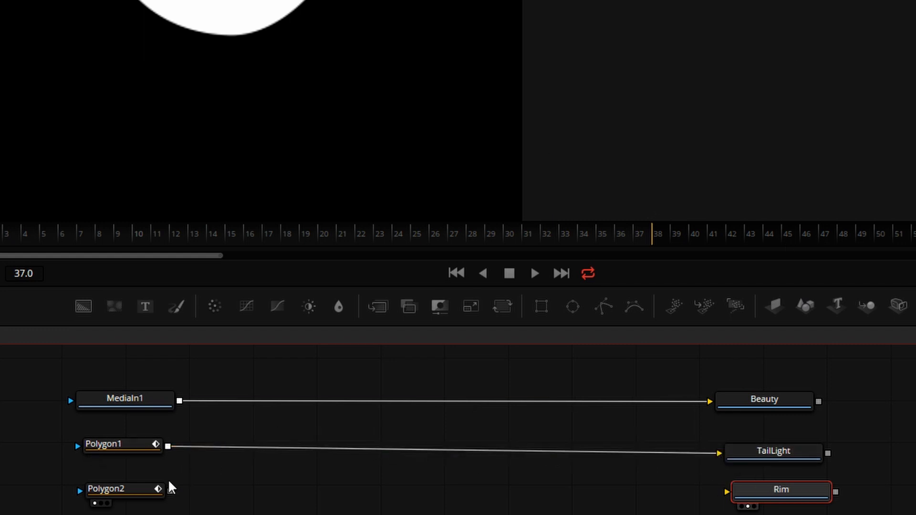
drag(171, 491, 764, 491)
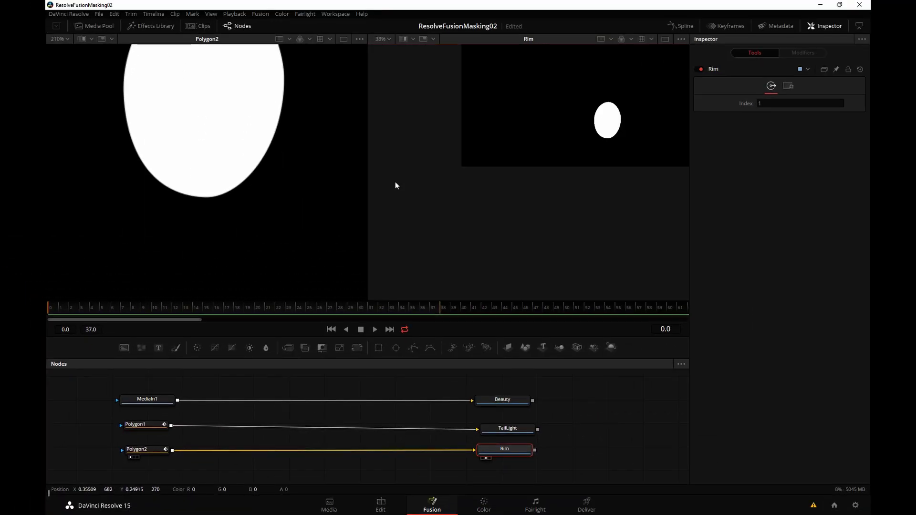
Step: Switch the Fusion page from the dual viewers to a single viewer
scroll(460, 155, down, 2)
drag(451, 196, 374, 274)
click(666, 39)
drag(511, 447, 508, 448)
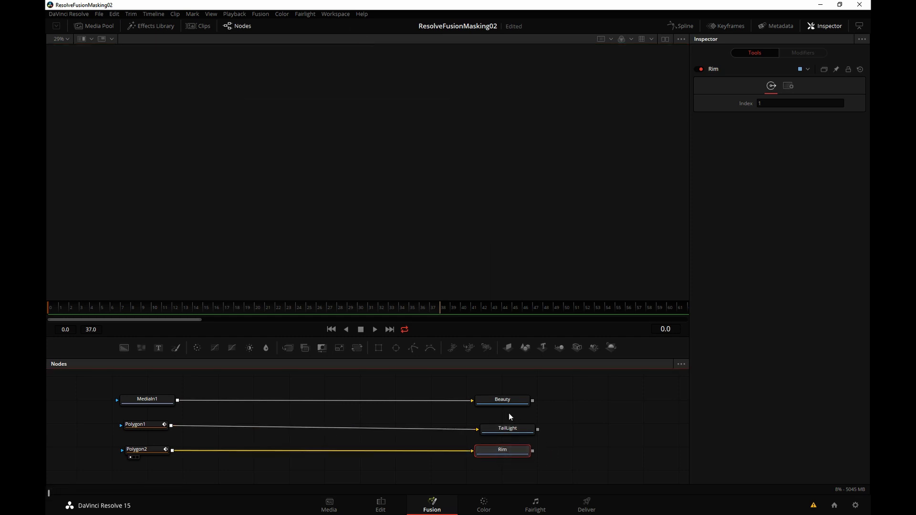
Step: Show the Beauty, TailLight and Rim outputs one after another in the viewer
click(506, 399)
key(2)
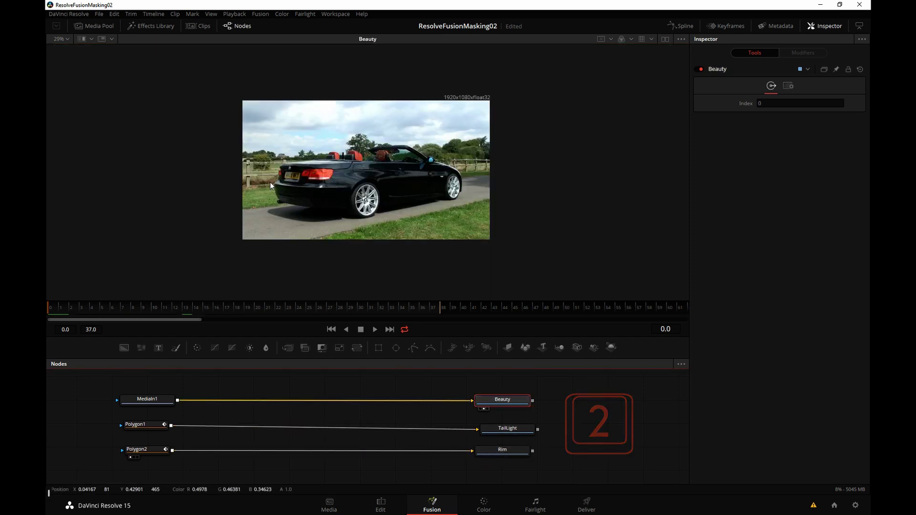
click(505, 426)
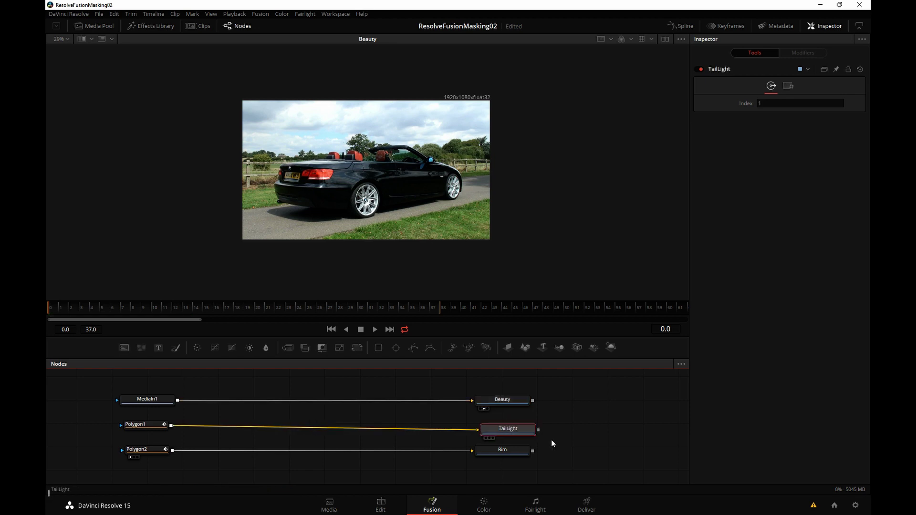
key(2)
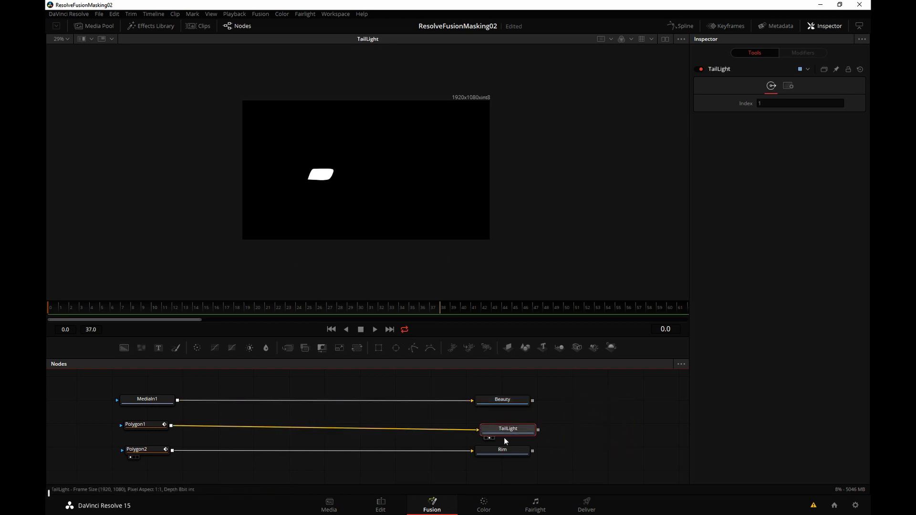
click(511, 454)
key(2)
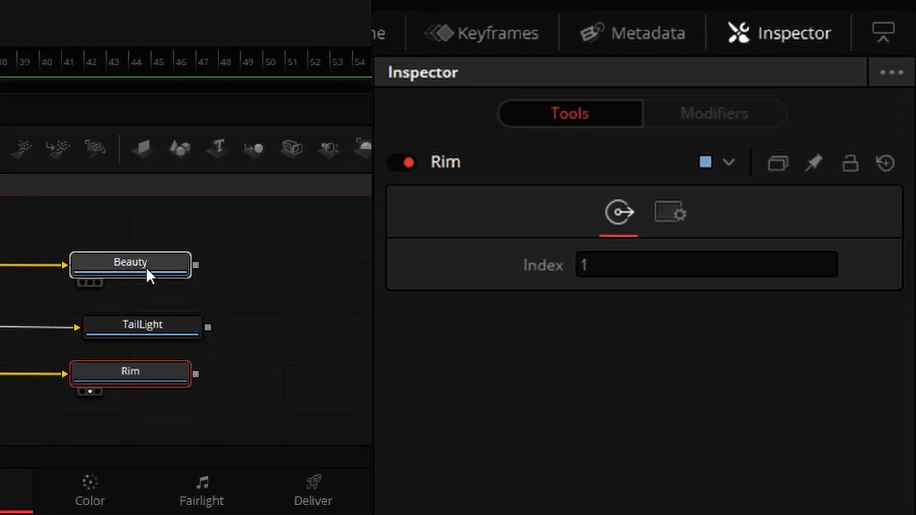
Step: Check the Index of the Beauty and TailLight nodes, and set the Rim node's Index to 2
click(147, 268)
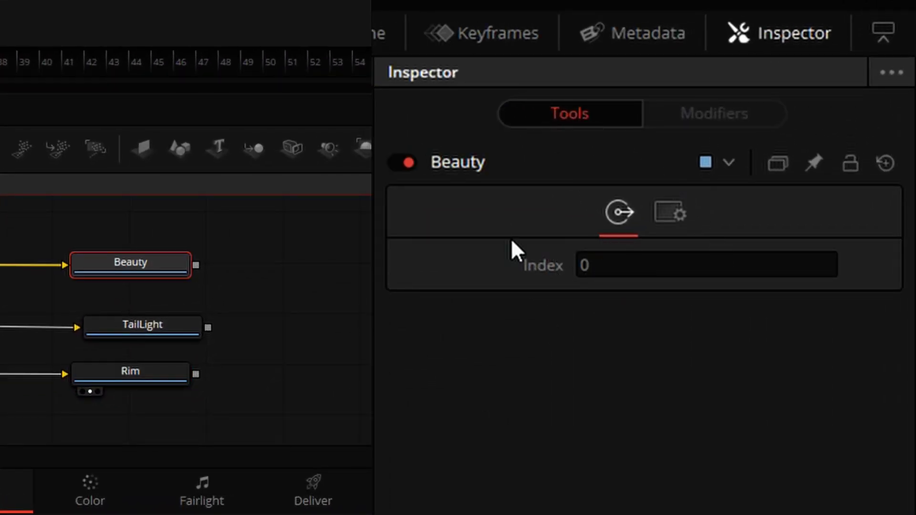
click(148, 329)
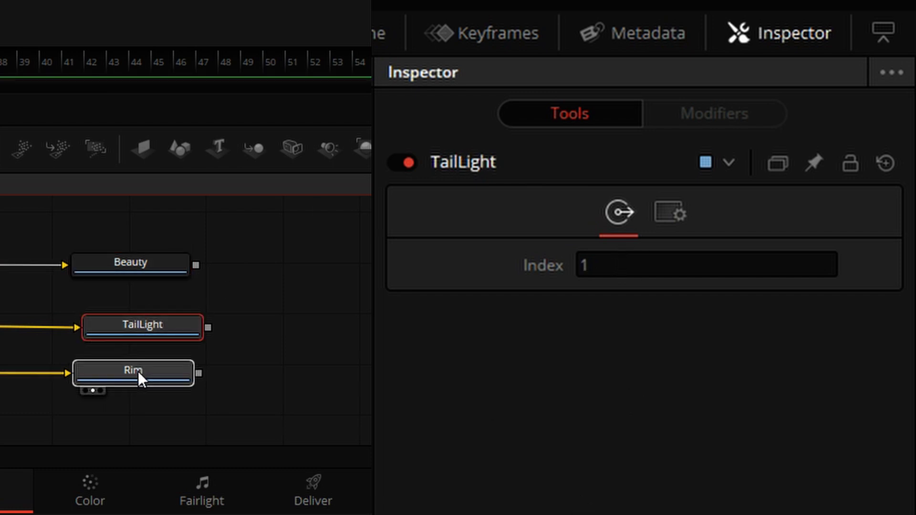
drag(139, 374, 142, 373)
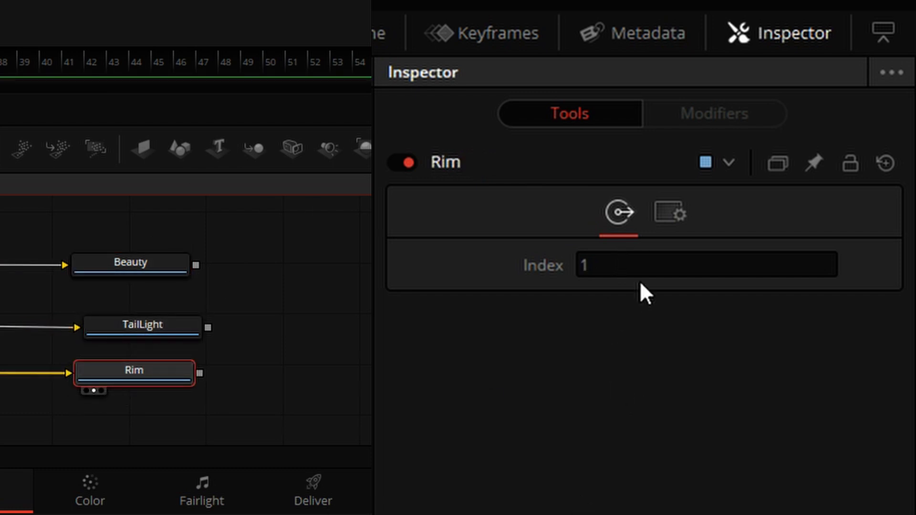
click(613, 265)
text(2)
click(240, 434)
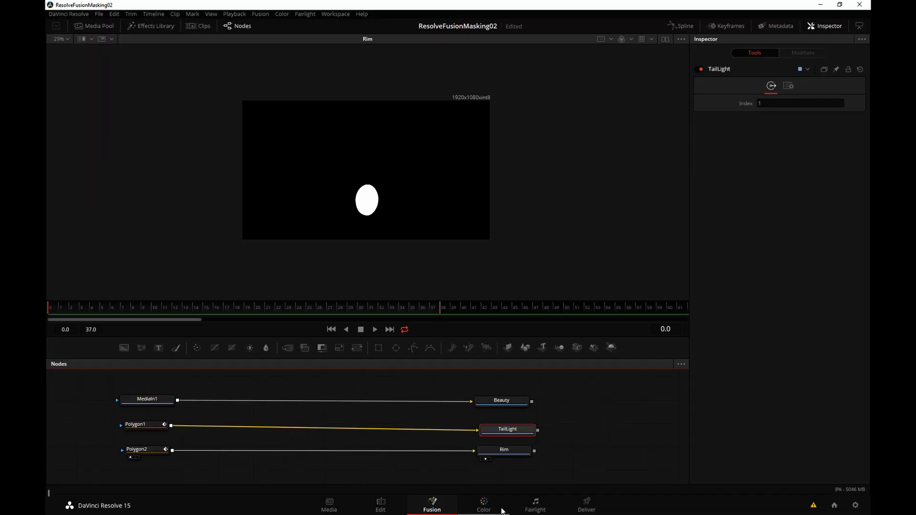
Step: Switch to the Color page, try raising the master Gain to 1.51 on node 01 and undo it
click(483, 504)
drag(239, 450, 263, 450)
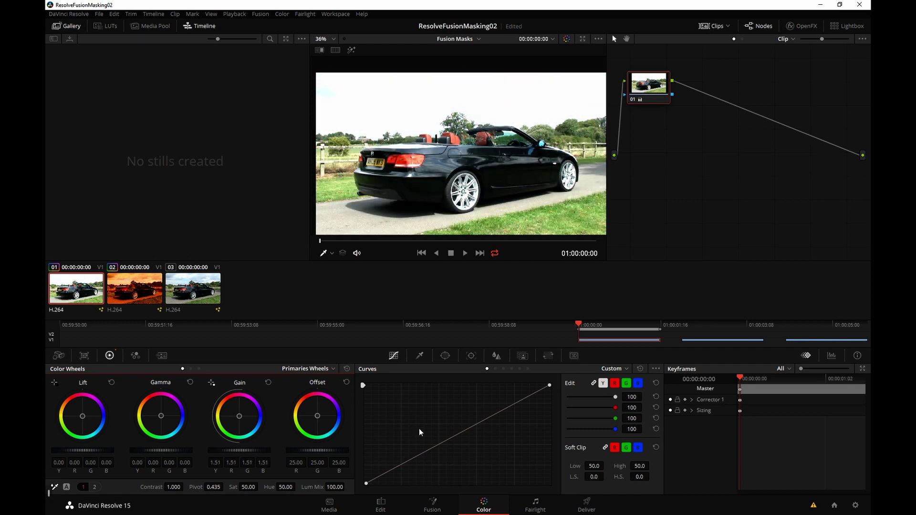
key(ctrl+z)
Step: Reposition node 01 and add two more sources to the clip's node graph
drag(659, 88, 704, 92)
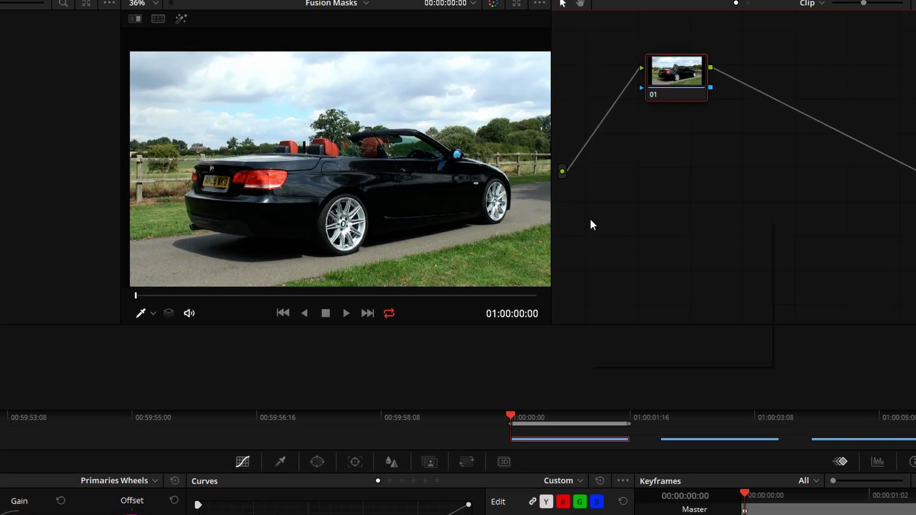
right_click(634, 190)
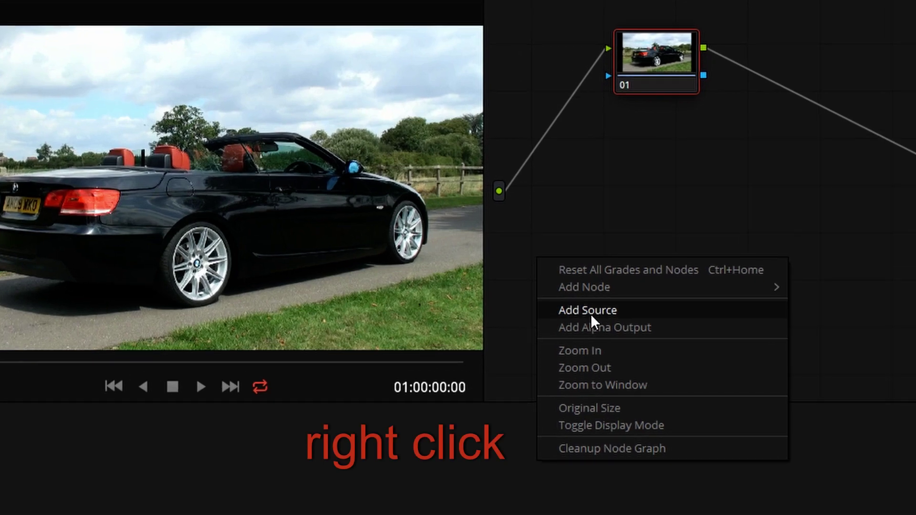
click(624, 310)
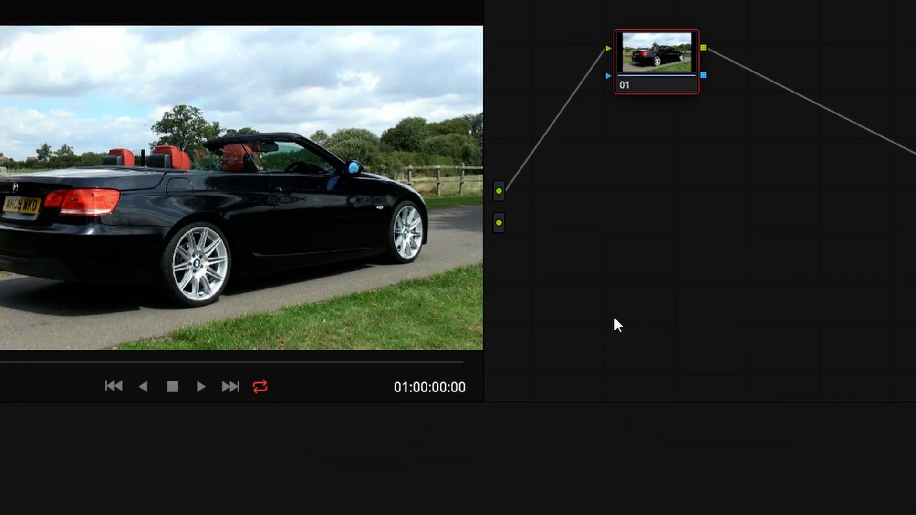
right_click(539, 302)
click(564, 353)
Step: Connect the second source to node 01's key input and tint the car's tail light purple
drag(662, 90, 692, 106)
mouse_move(504, 222)
mouse_down()
mouse_move(653, 98)
mouse_move(640, 89)
mouse_move(530, 204)
mouse_move(638, 91)
mouse_up()
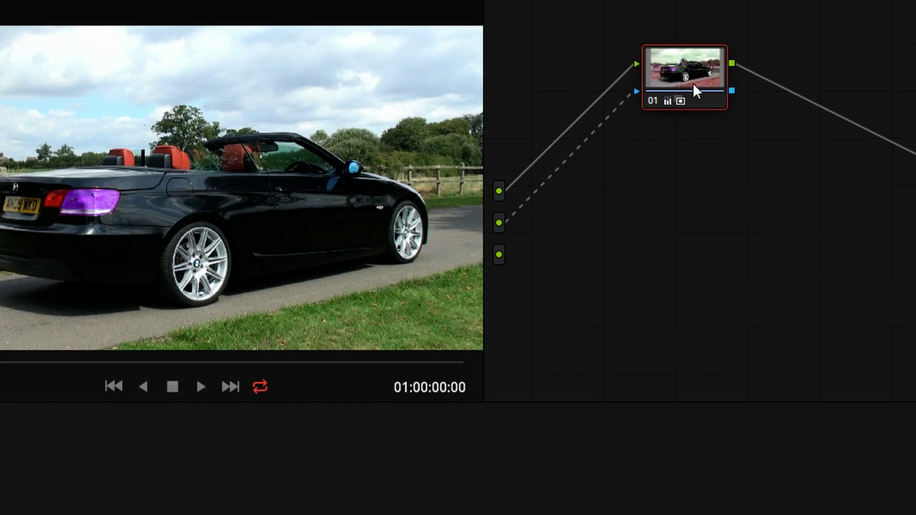
Step: Add a second serial node keyed by the third source and grade it to turn the wheel rim gold
drag(693, 83, 694, 93)
key(alt+s)
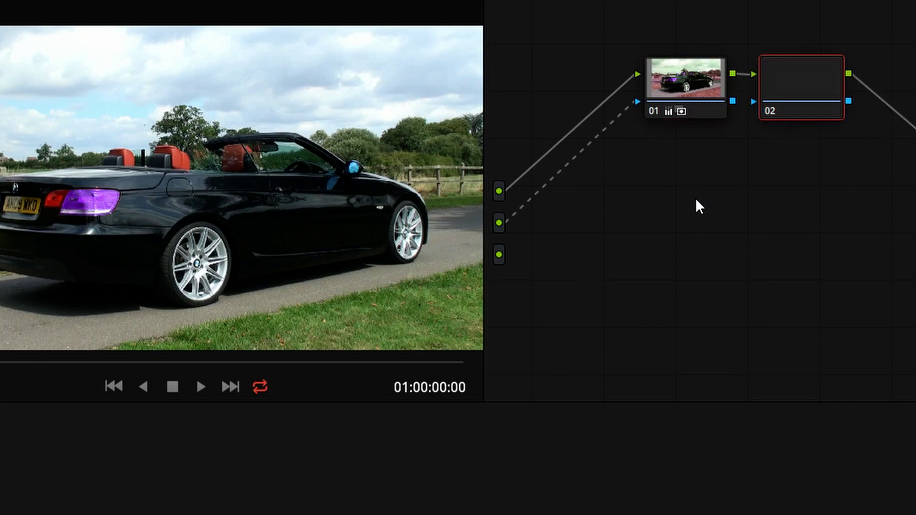
drag(814, 92, 851, 95)
drag(499, 255, 792, 107)
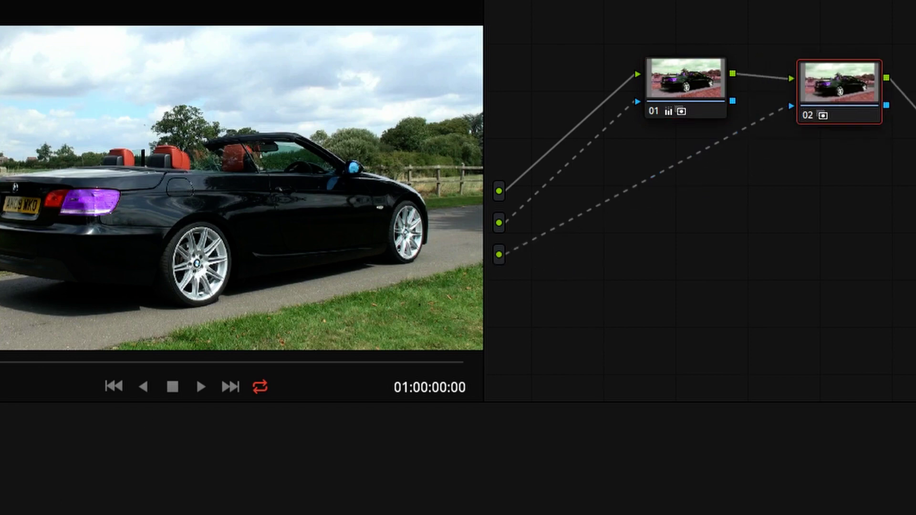
drag(267, 362, 0, 389)
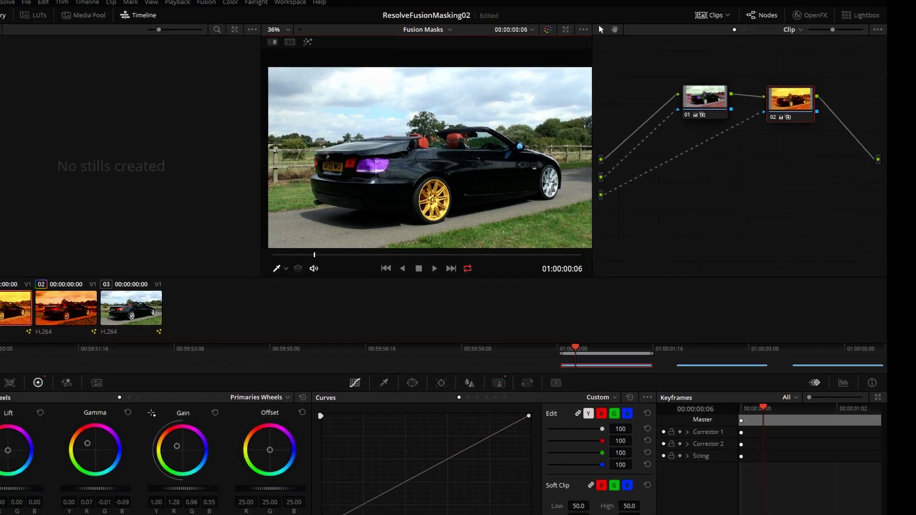
Step: Review the Beauty, TailLight and Rim output nodes on the Fusion page, and return to the sources on the Color page
click(431, 505)
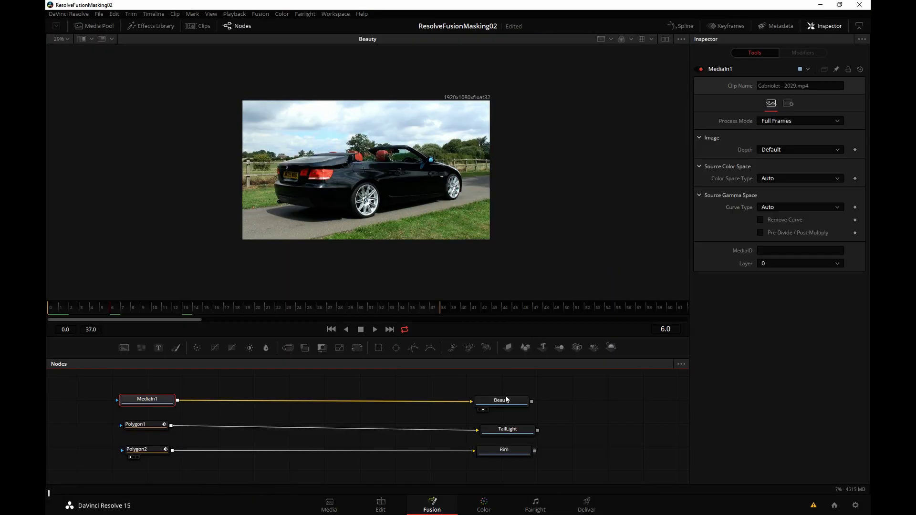
click(507, 404)
click(507, 430)
click(514, 453)
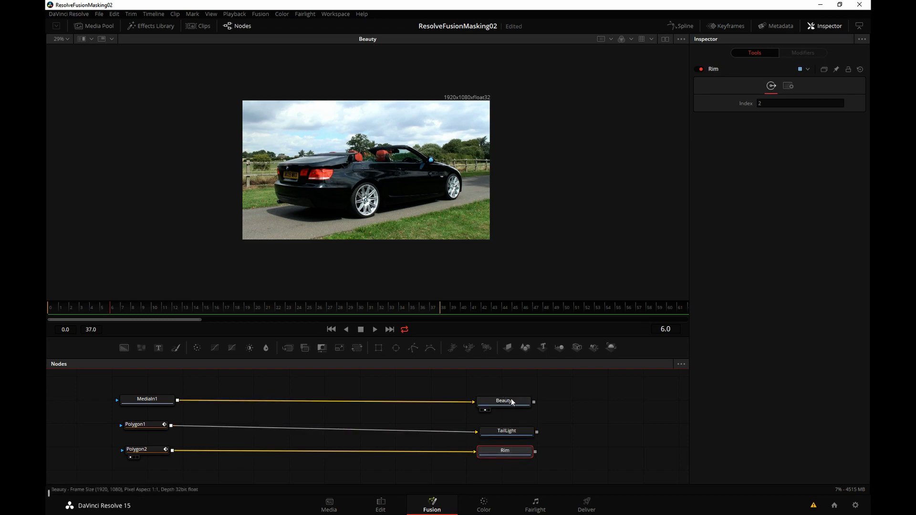
click(498, 402)
click(483, 505)
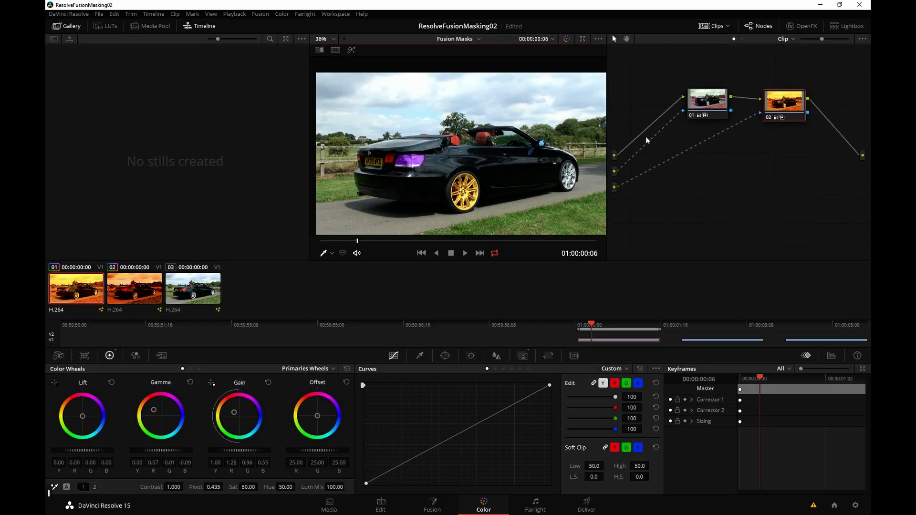
click(615, 159)
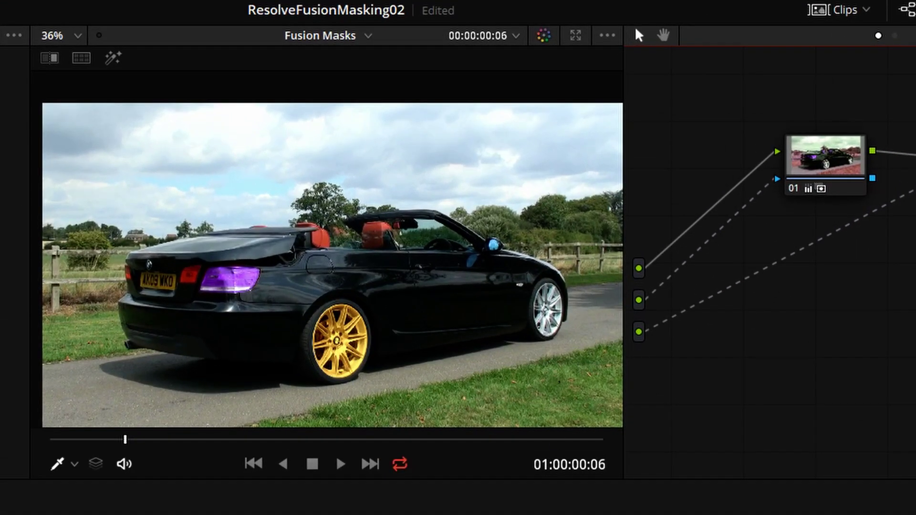
Step: Turn on Highlight, toggle its black-and-white mode and inspect the isolated areas of nodes 02 and 01
click(115, 57)
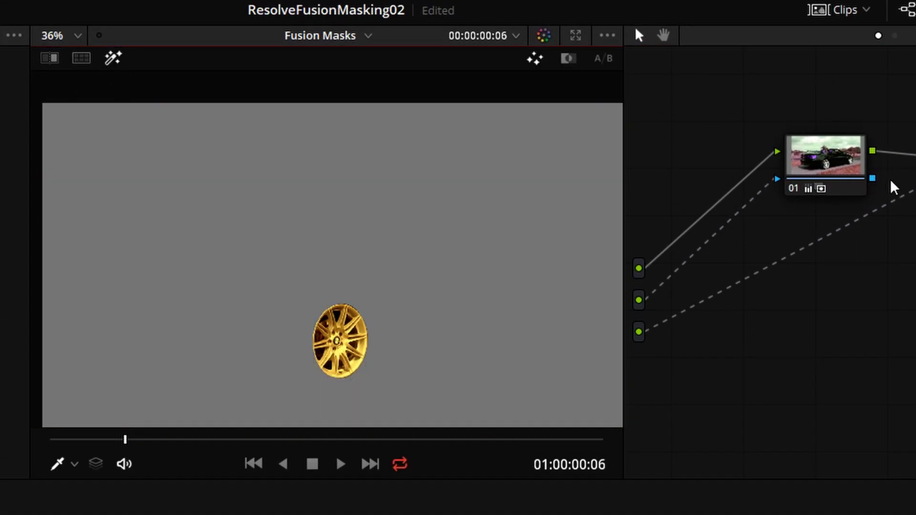
click(569, 59)
click(568, 60)
click(840, 172)
key(shift+apostrophe)
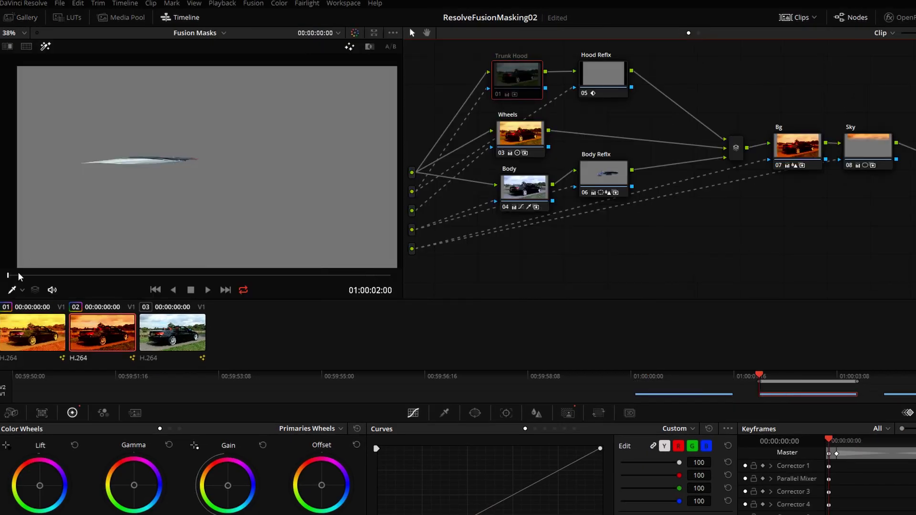
Step: In the second clip, examine the highlighted areas of the Trunk Hood, Wheels, Body and Body Reflx nodes
drag(390, 275, 225, 275)
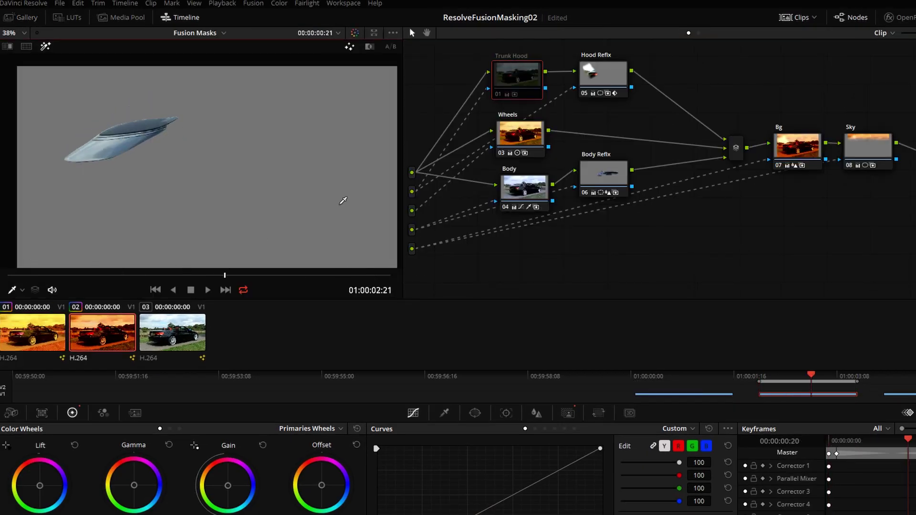
click(516, 129)
key(Home)
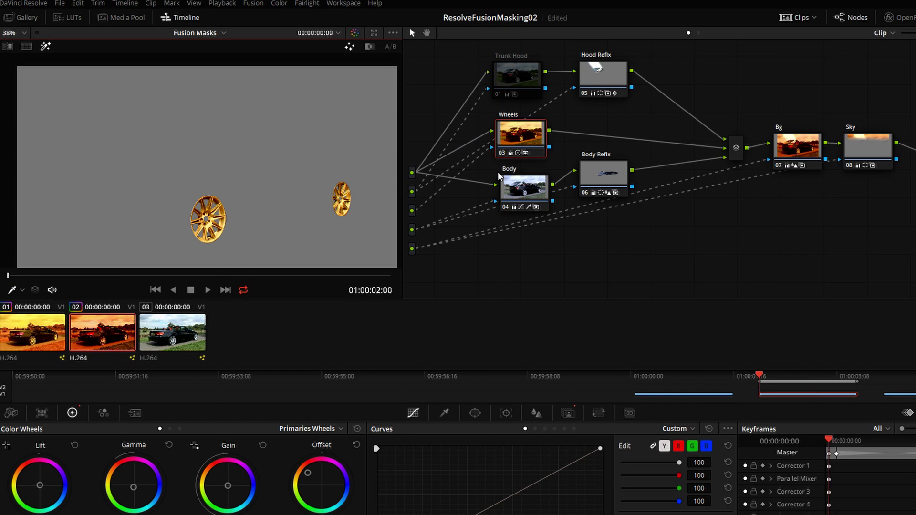
click(534, 197)
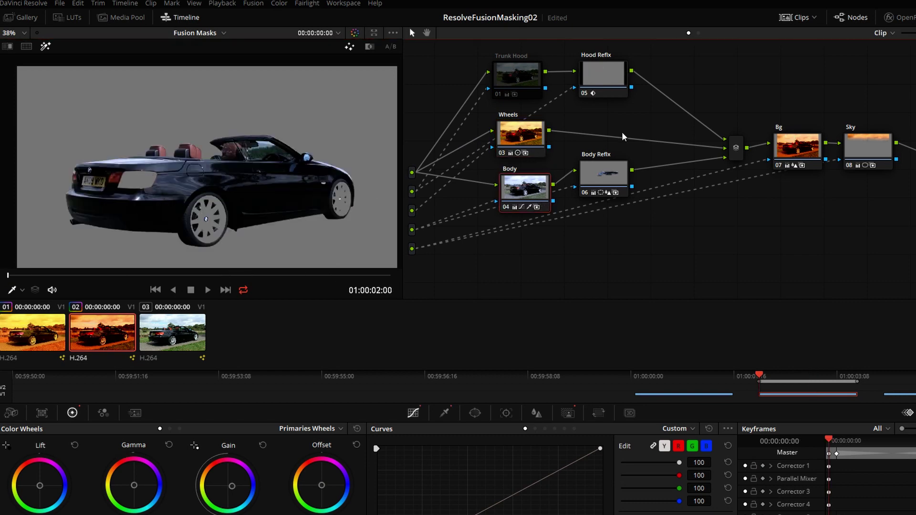
click(602, 175)
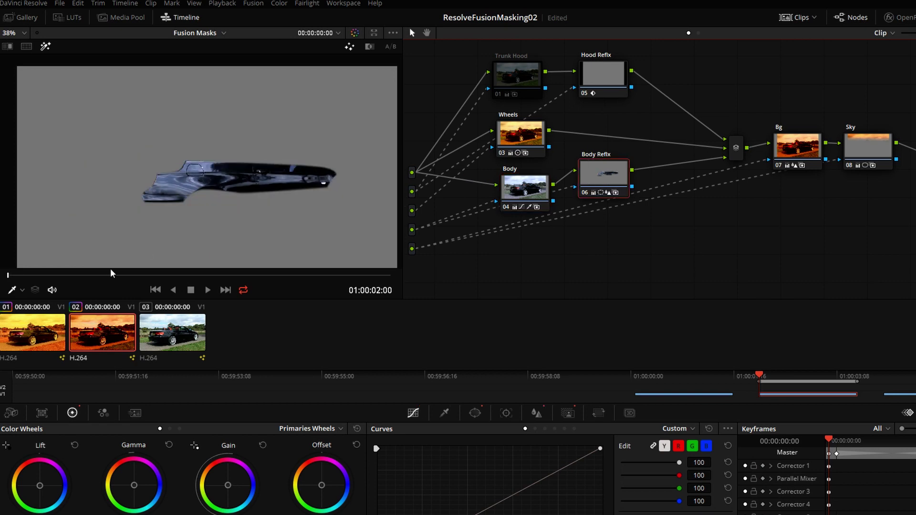
Step: Inspect the Hood Reflx node's highlighted area while scrubbing the clip, ending with the Bg node at frame 12
click(20, 277)
click(617, 71)
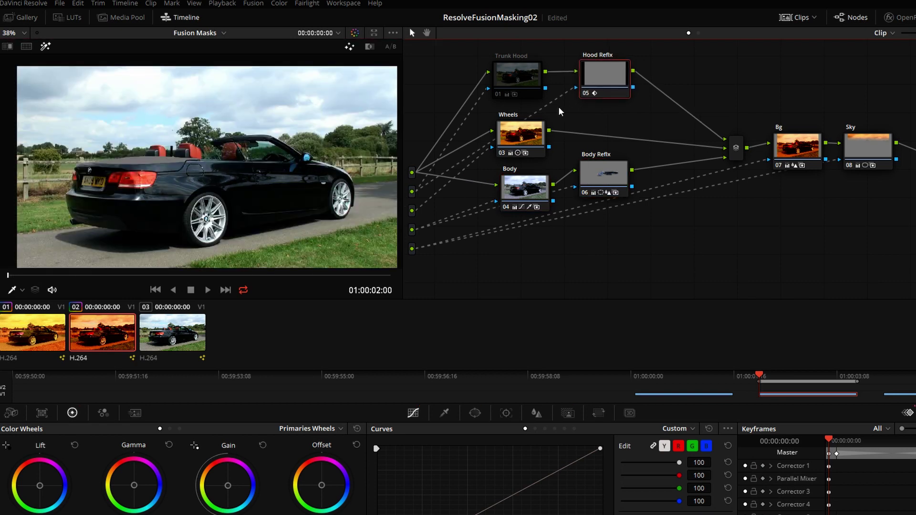
drag(37, 276, 152, 269)
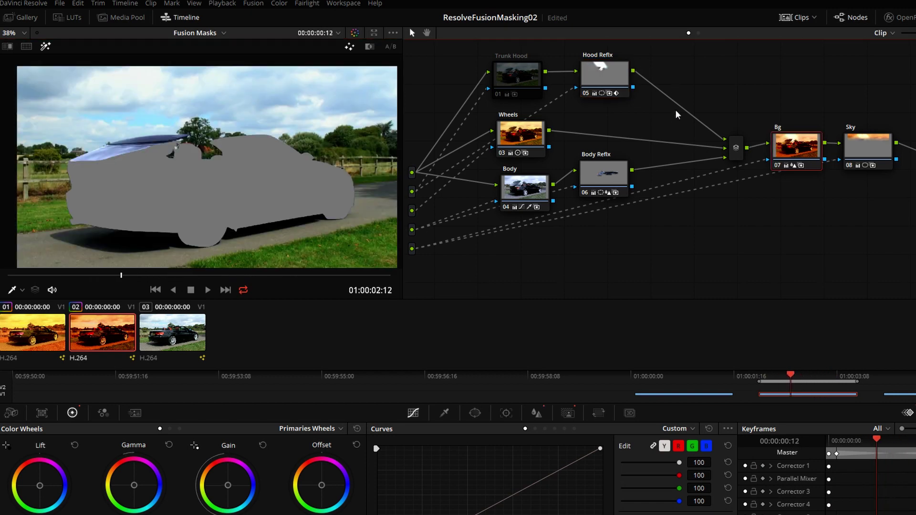
Step: Move to frame 3, inspect the Sky node's highlighted area, and turn off Highlight
drag(115, 275, 28, 275)
click(867, 146)
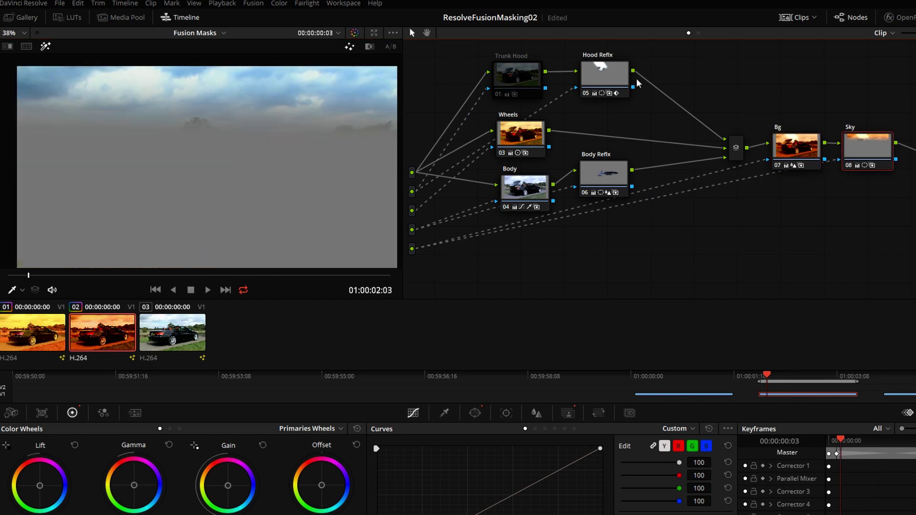
click(46, 46)
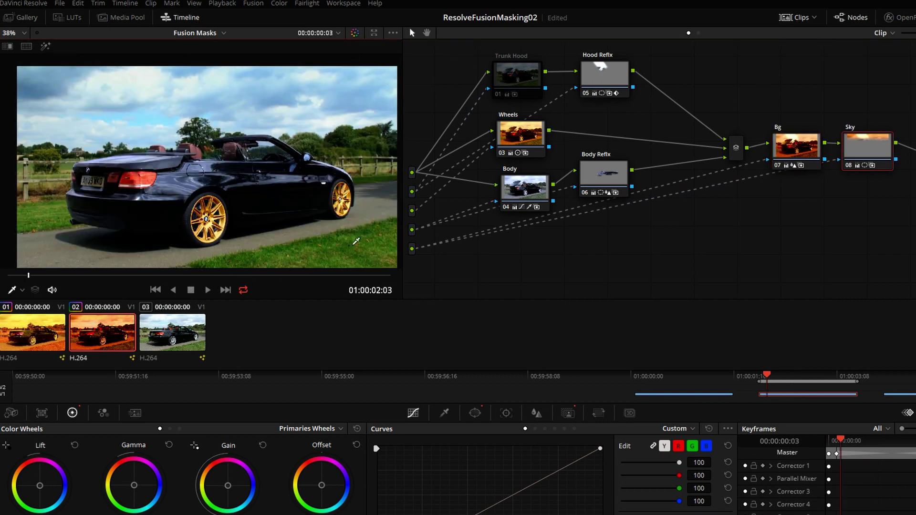
Step: Compare the graded clip with its original by bypassing and restoring all grades, and scrub to frame 16
click(356, 34)
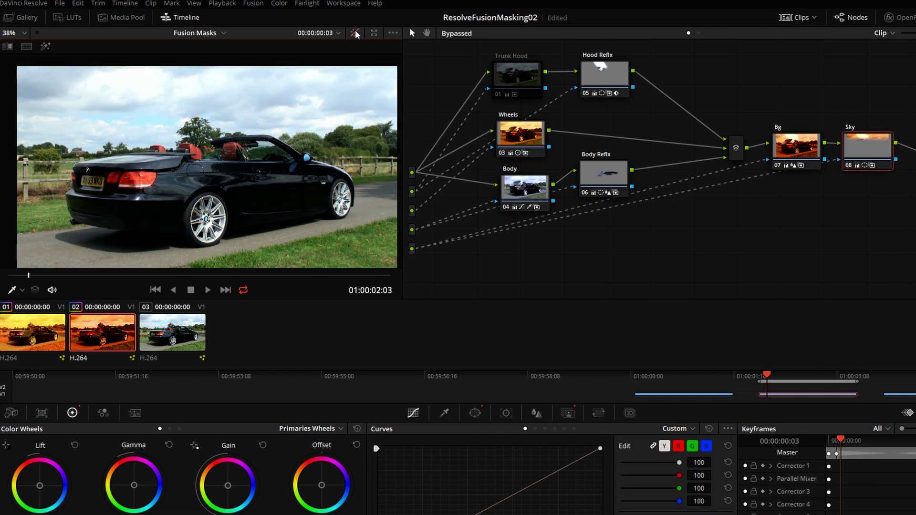
click(356, 34)
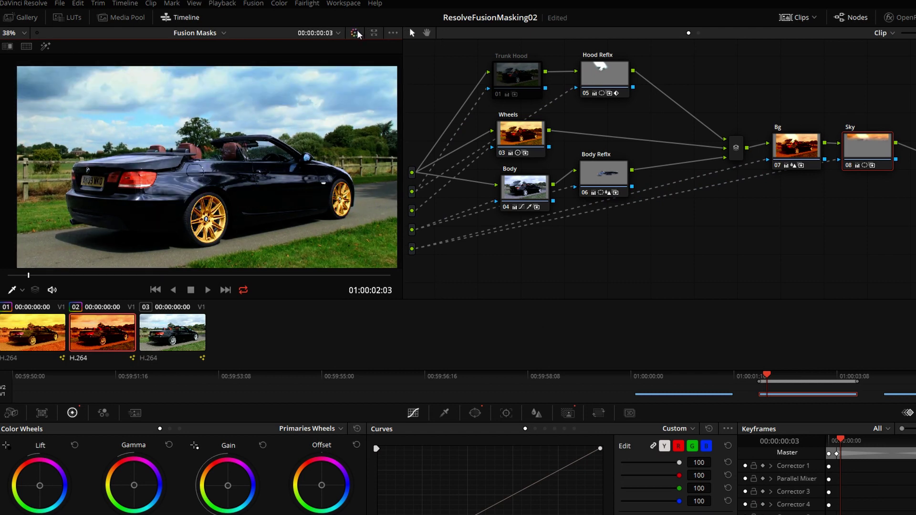
drag(29, 275, 174, 277)
Step: Disable and re-enable the Hood Reflx and Body Reflx nodes to compare the car's reflections at frame 16
click(590, 95)
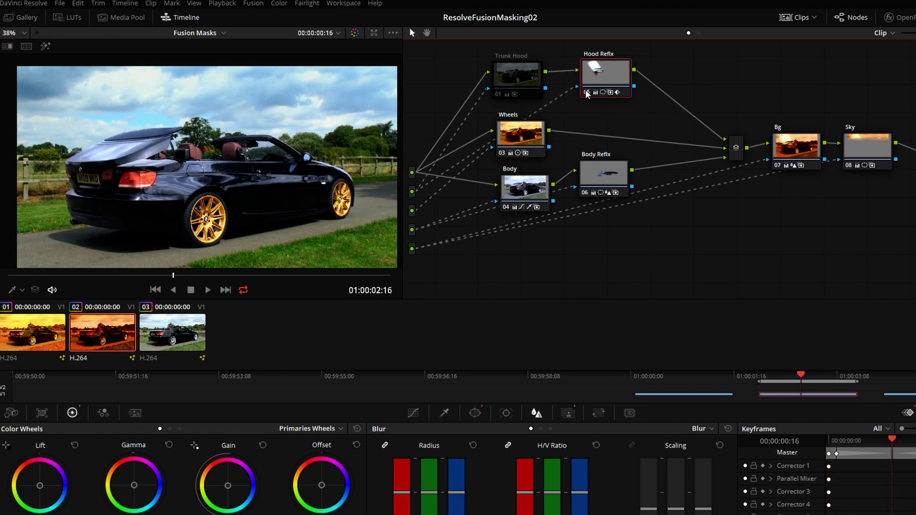
click(587, 92)
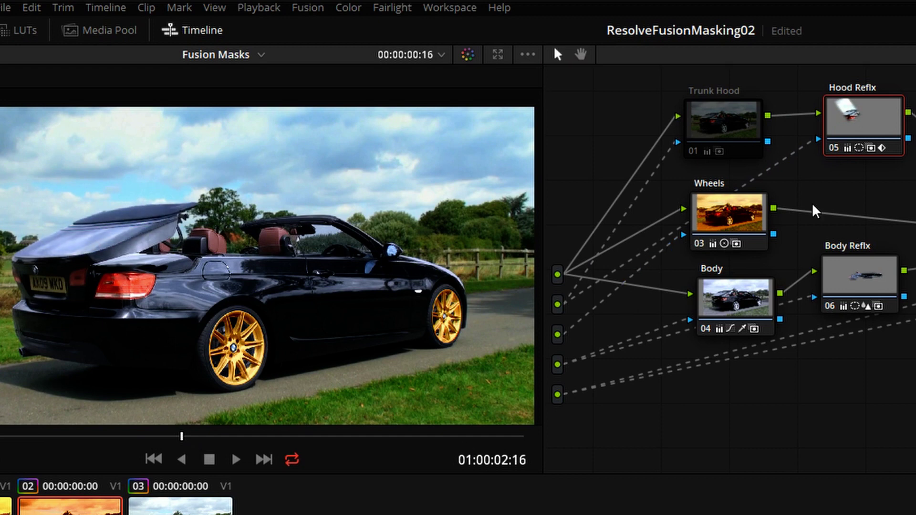
click(861, 280)
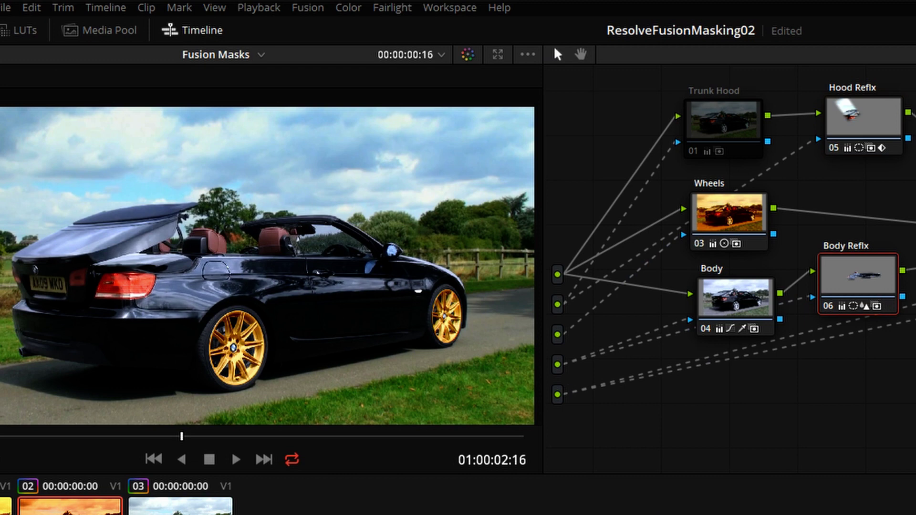
click(830, 306)
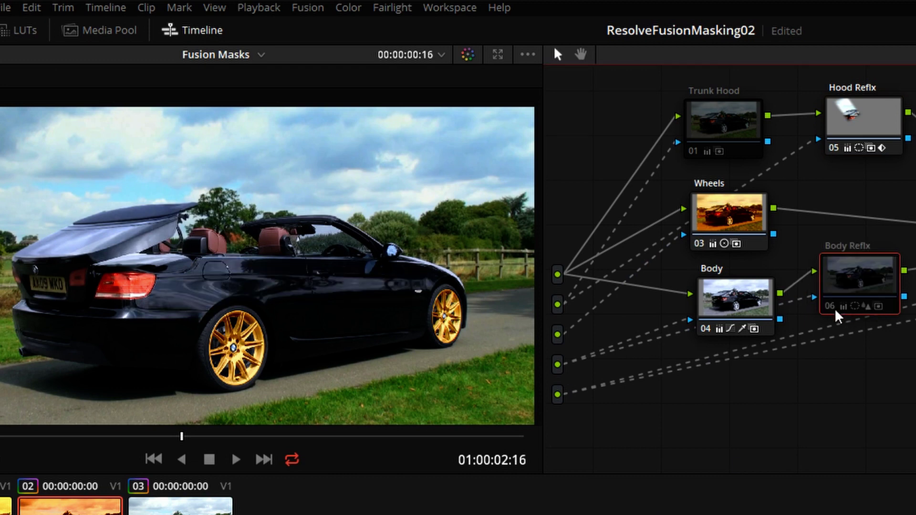
click(835, 308)
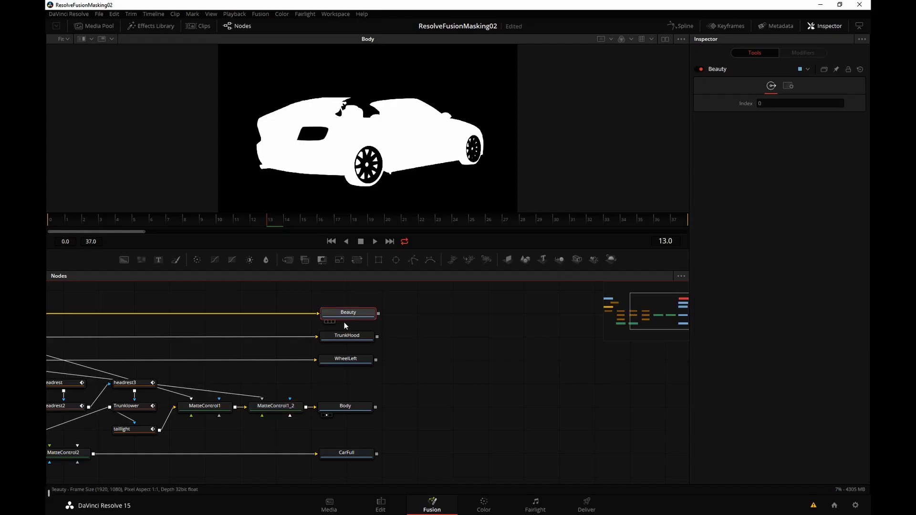
Step: On the Fusion page, view the Beauty, TrunkHood, WheelLeft, Body and CarFull outputs one after another
key(1)
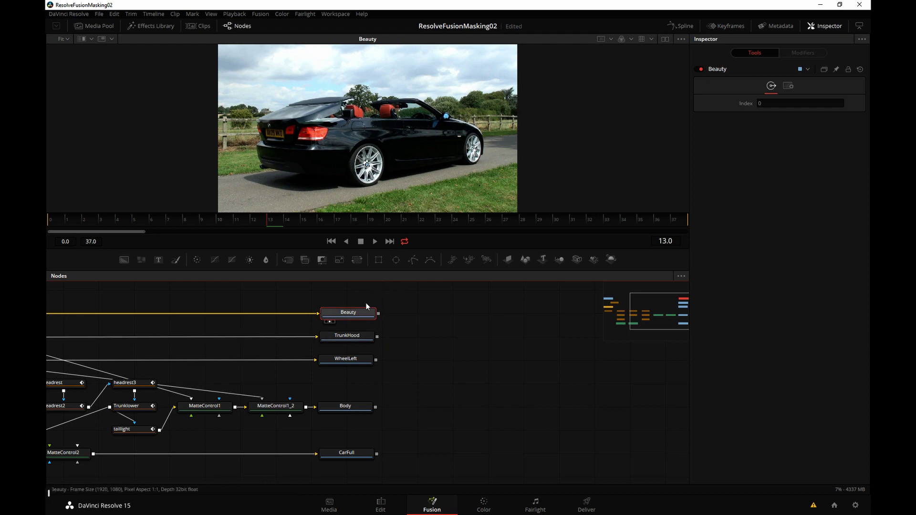
click(349, 335)
key(2)
click(356, 373)
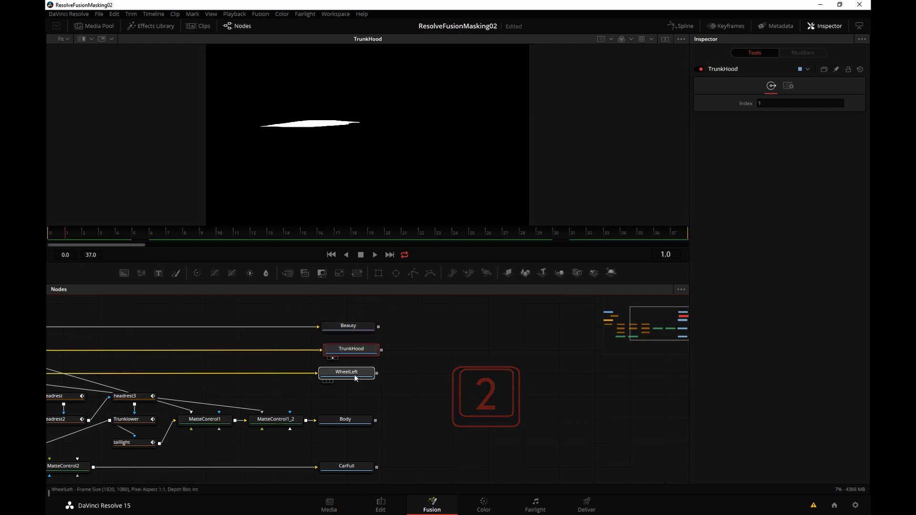
key(2)
click(356, 422)
key(2)
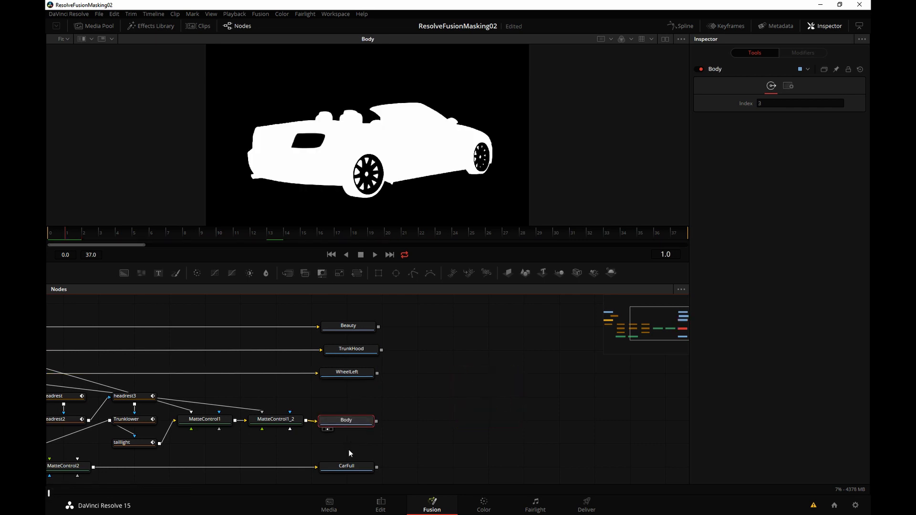
click(351, 468)
key(2)
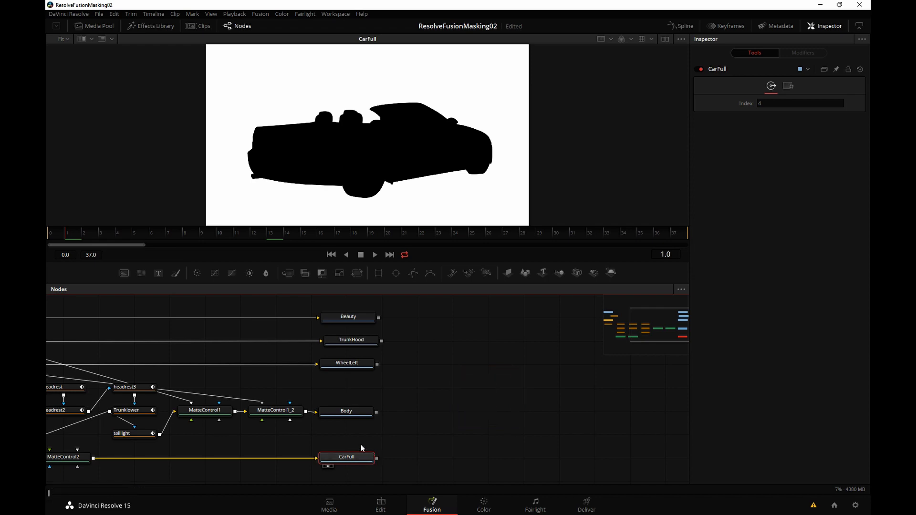
Step: Select the ungraded third clip on the Color page and open it on the Fusion page
click(484, 506)
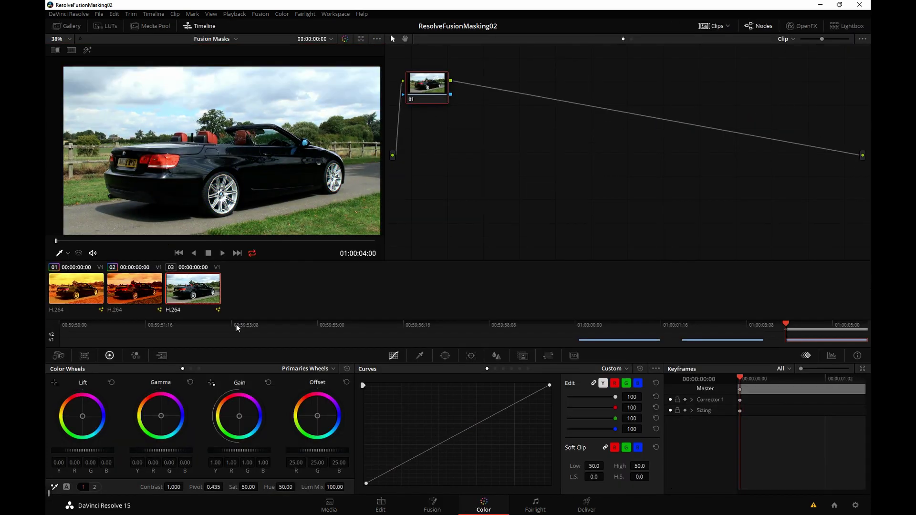
click(448, 511)
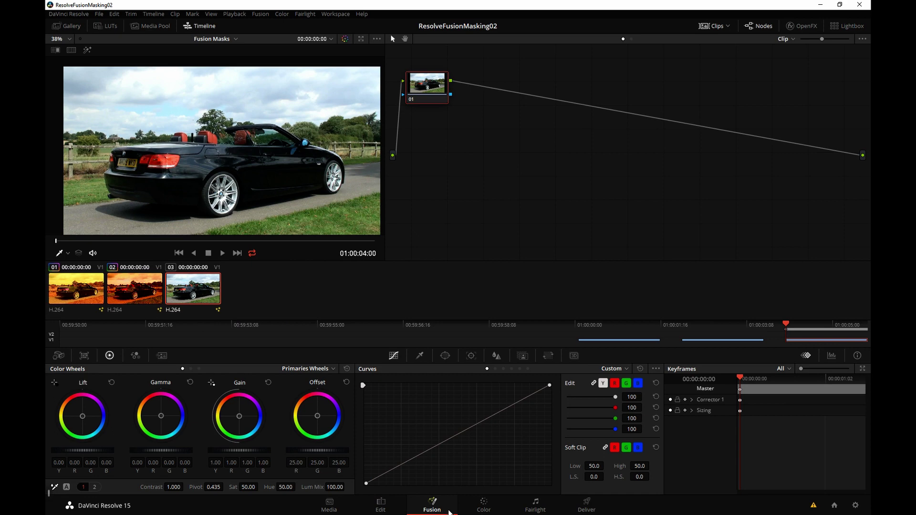